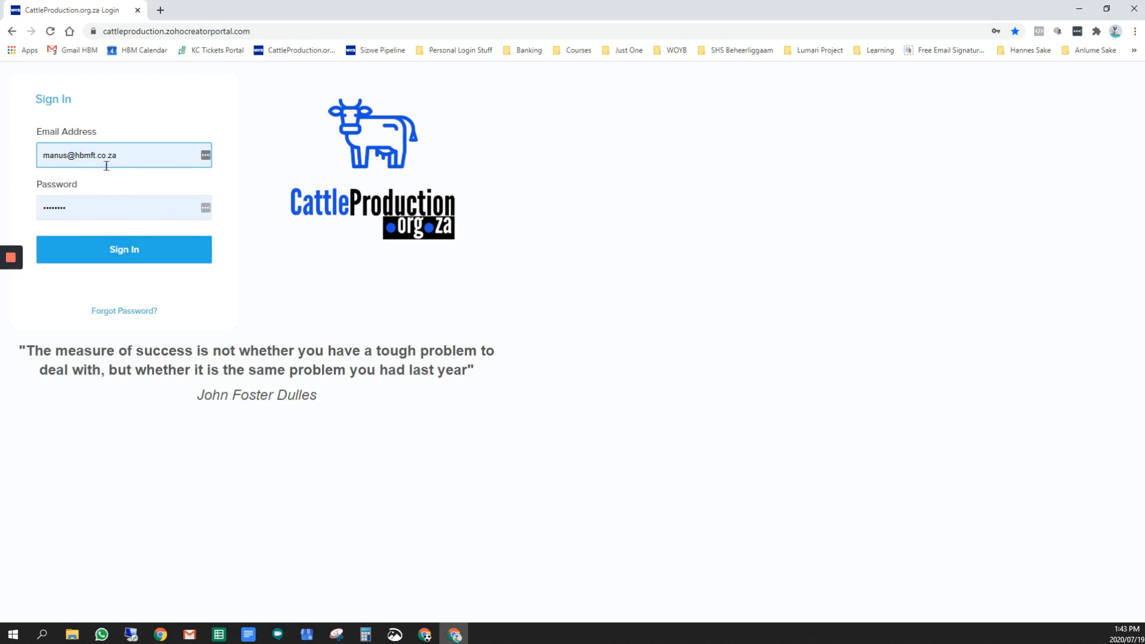
Sign in to the portal and view the My Personal Details report and the blank Farm form
left_click(115, 258)
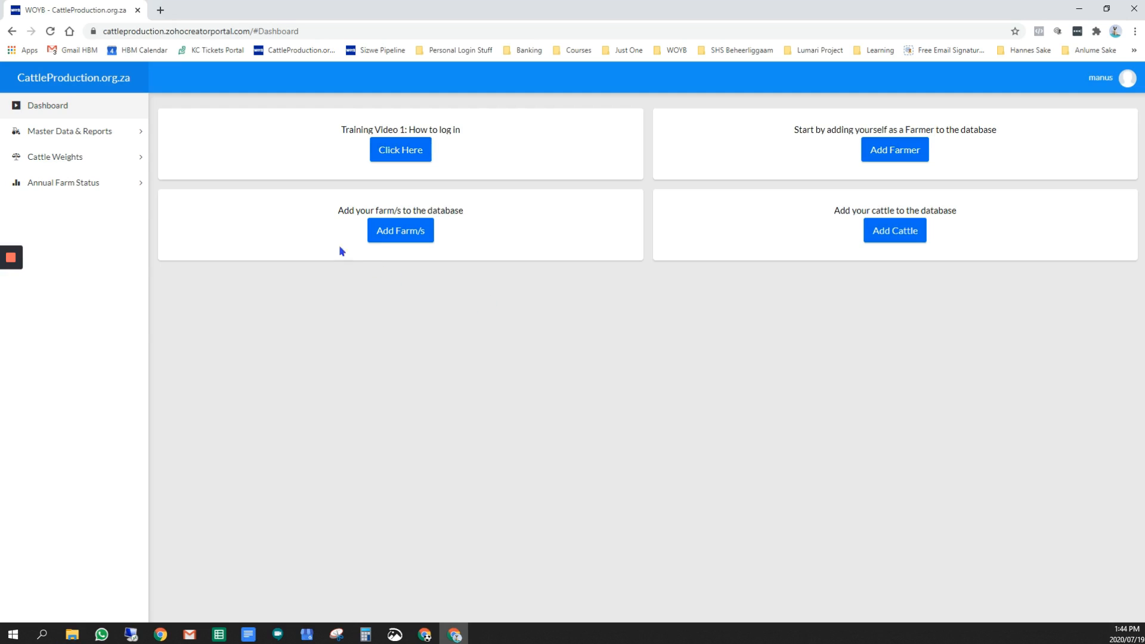
left_click(53, 134)
left_click(79, 159)
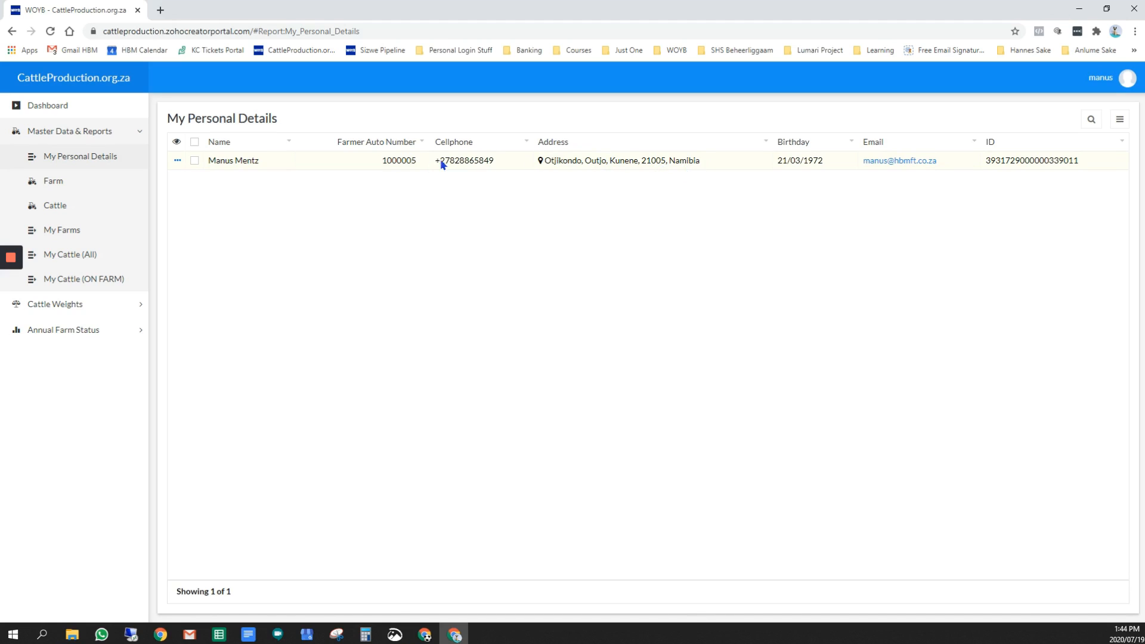
left_click(50, 181)
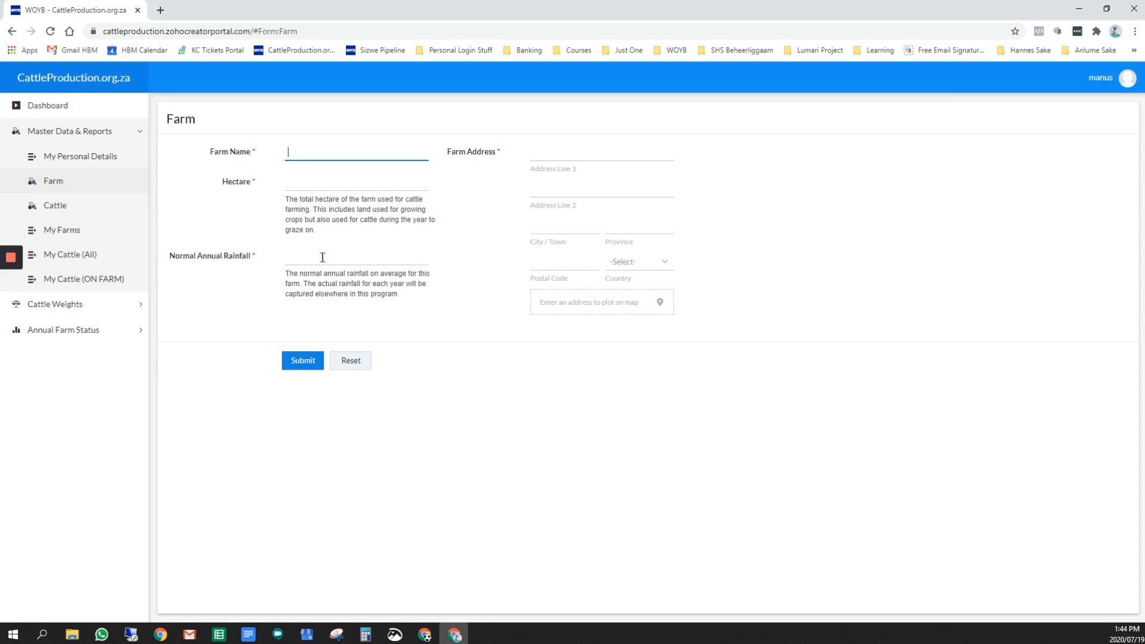
Add a cattle record numbered REM-234, with sex Female and birthday 03/03/2016, and submit it
left_click(83, 209)
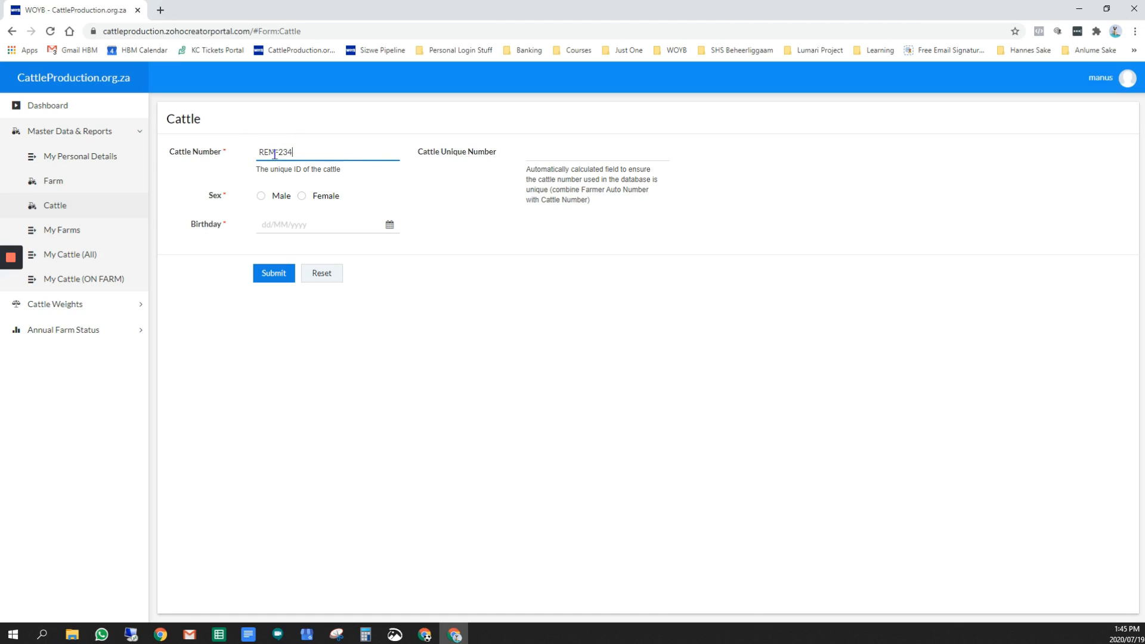
left_click(301, 197)
left_click(289, 222)
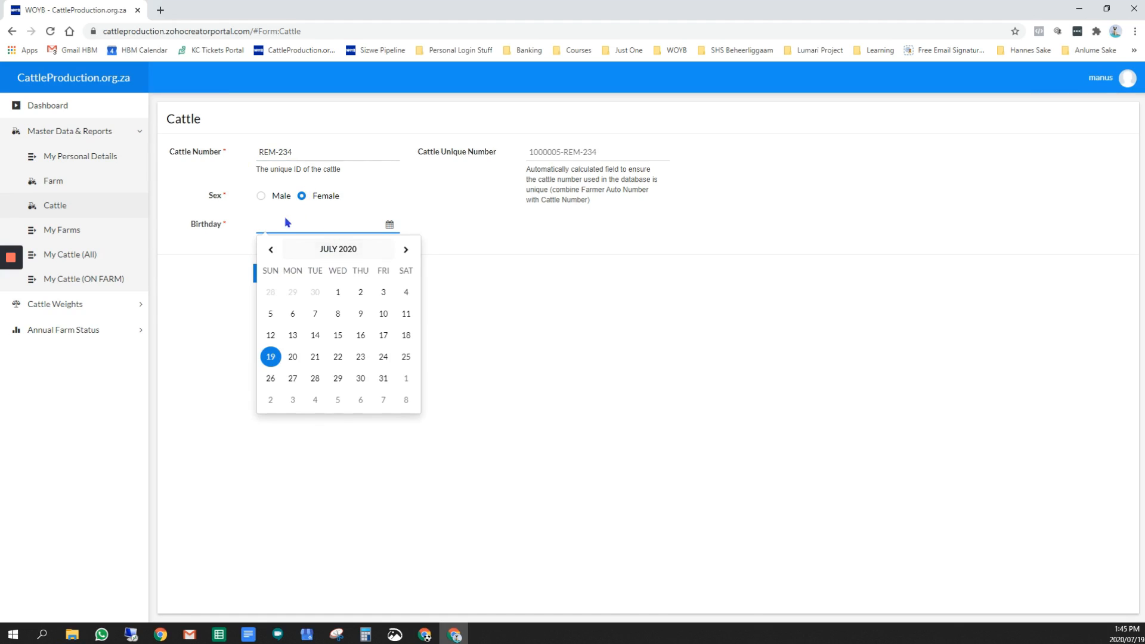
left_click(291, 250)
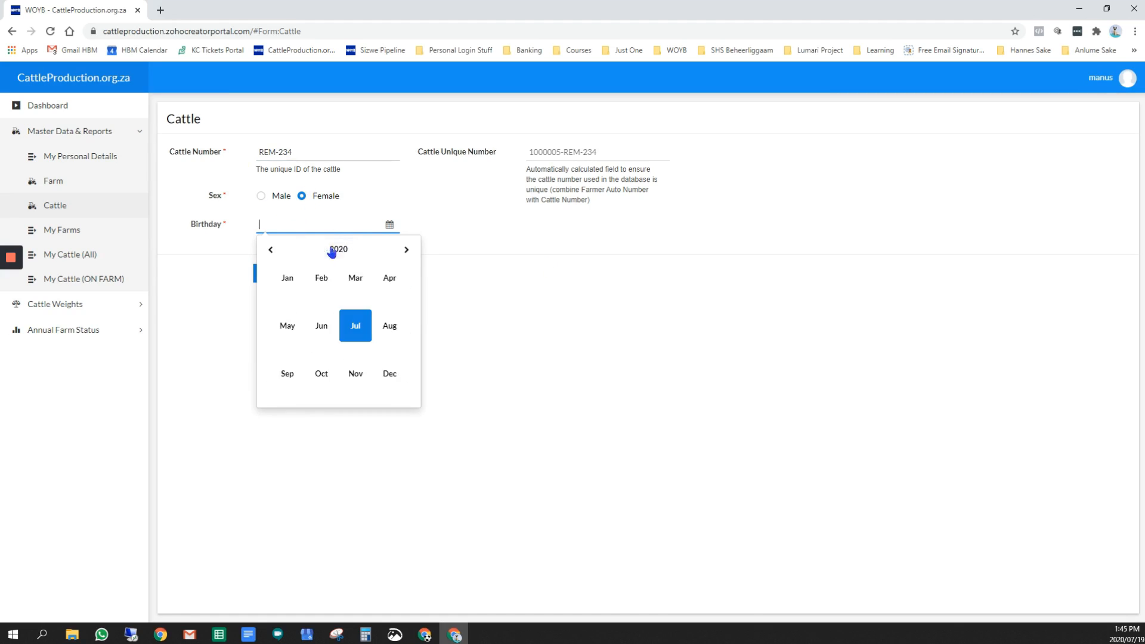
left_click(270, 249)
left_click(270, 250)
left_click(270, 250)
left_click(270, 249)
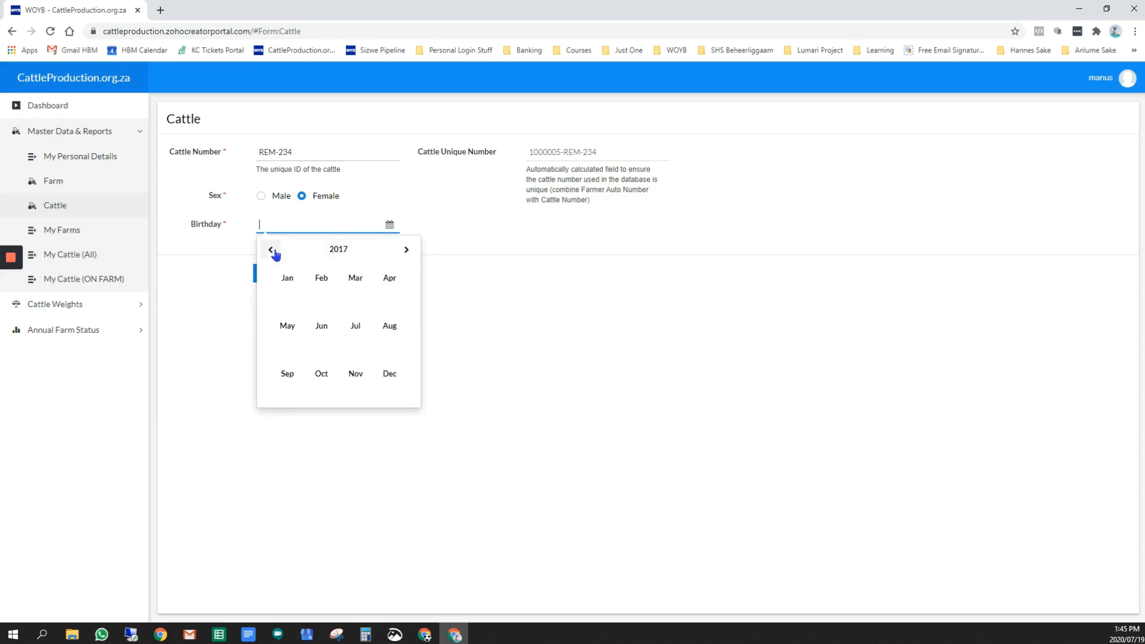
left_click(352, 288)
left_click(362, 293)
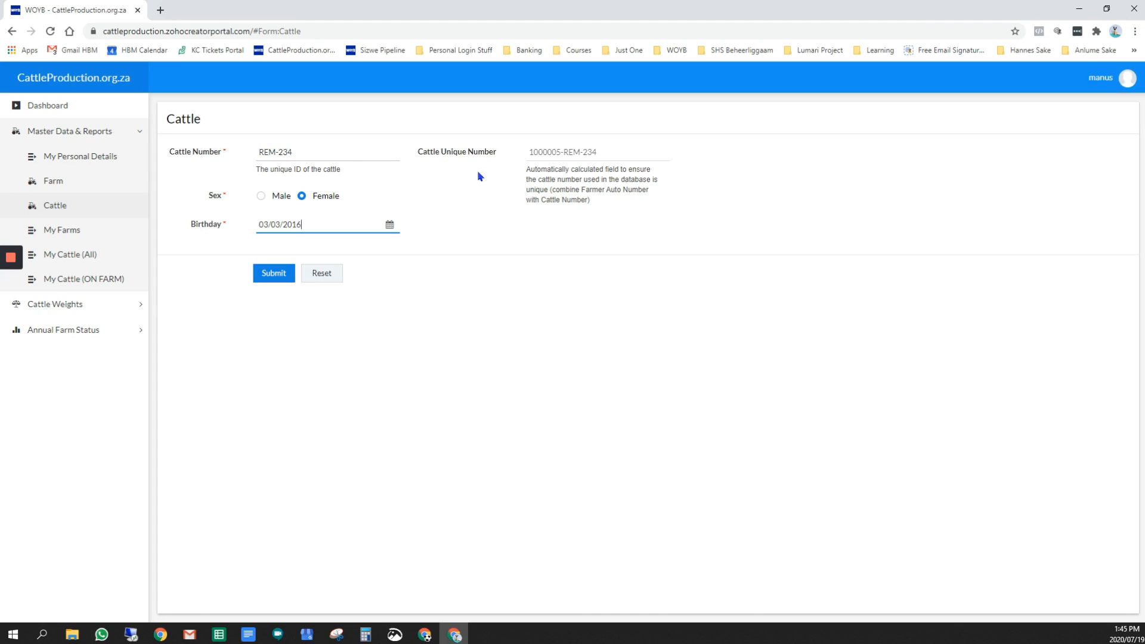
left_click(268, 274)
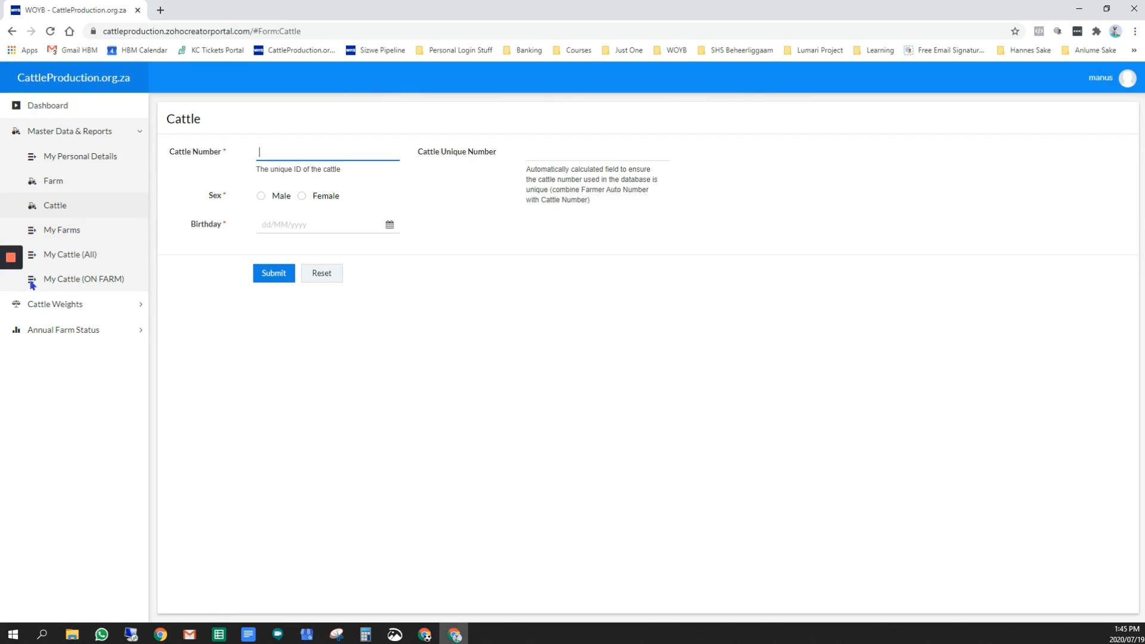
View the available record actions for the Namatanga farm in My Farms, and open the My Cattle (All) report
left_click(74, 239)
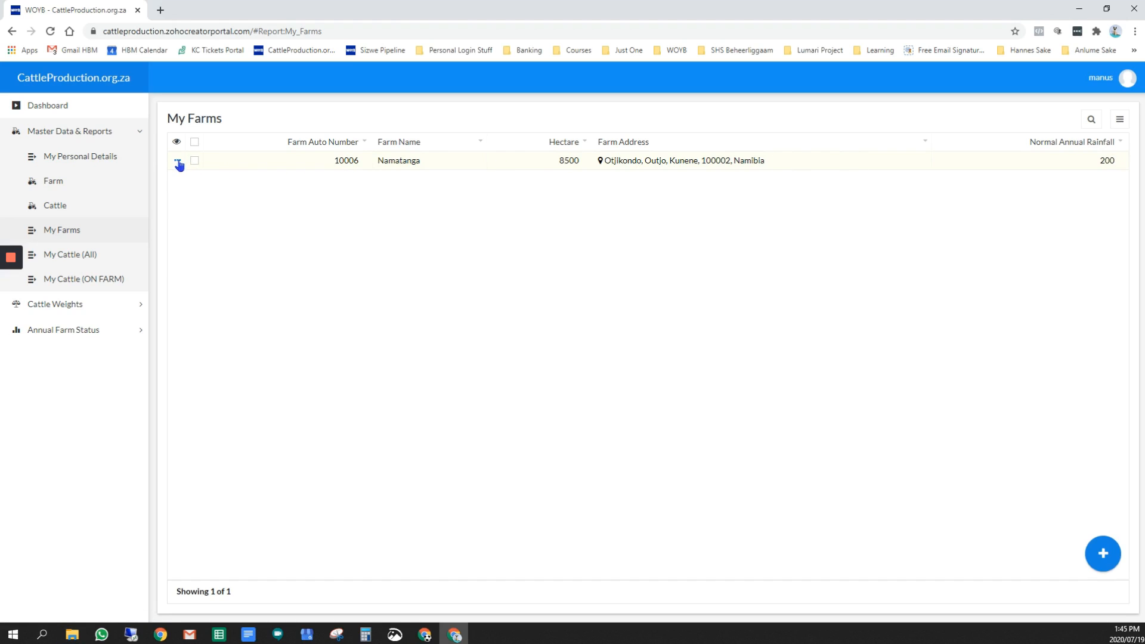
left_click(178, 164)
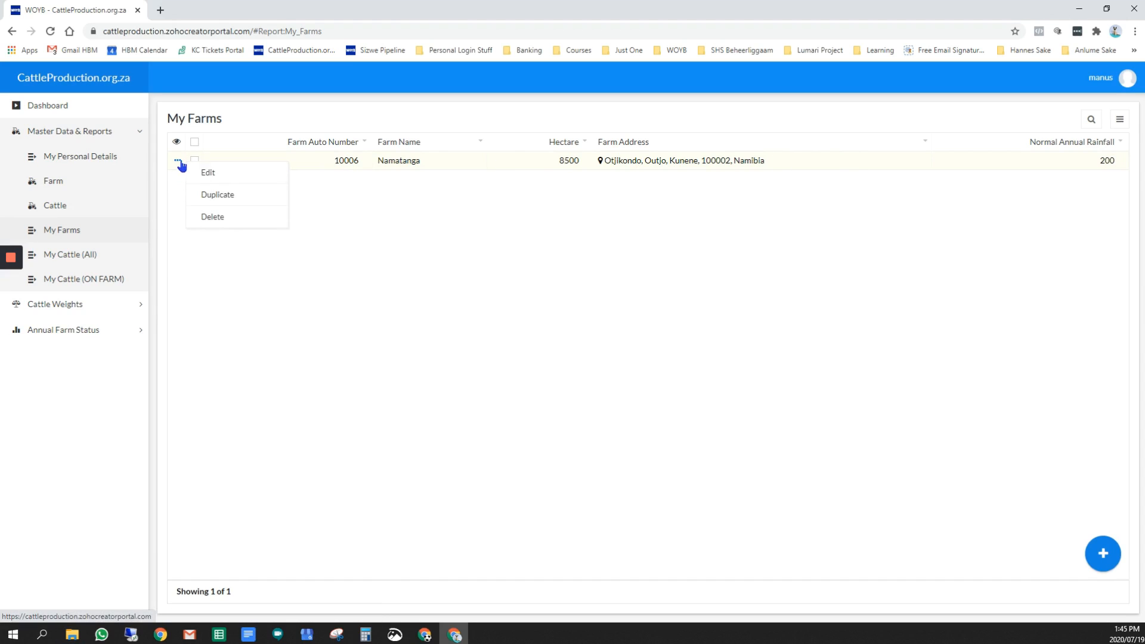
left_click(70, 257)
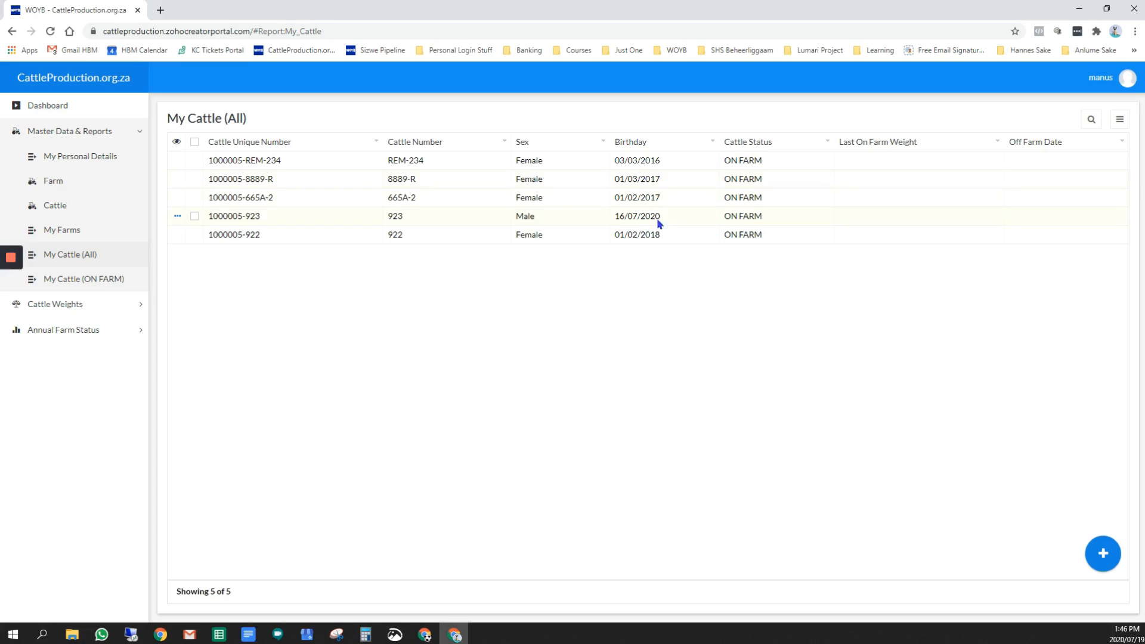
Select the cattle records 665A-2, 923 and 922, and clear the selection again
left_click(194, 198)
left_click(195, 216)
left_click(195, 234)
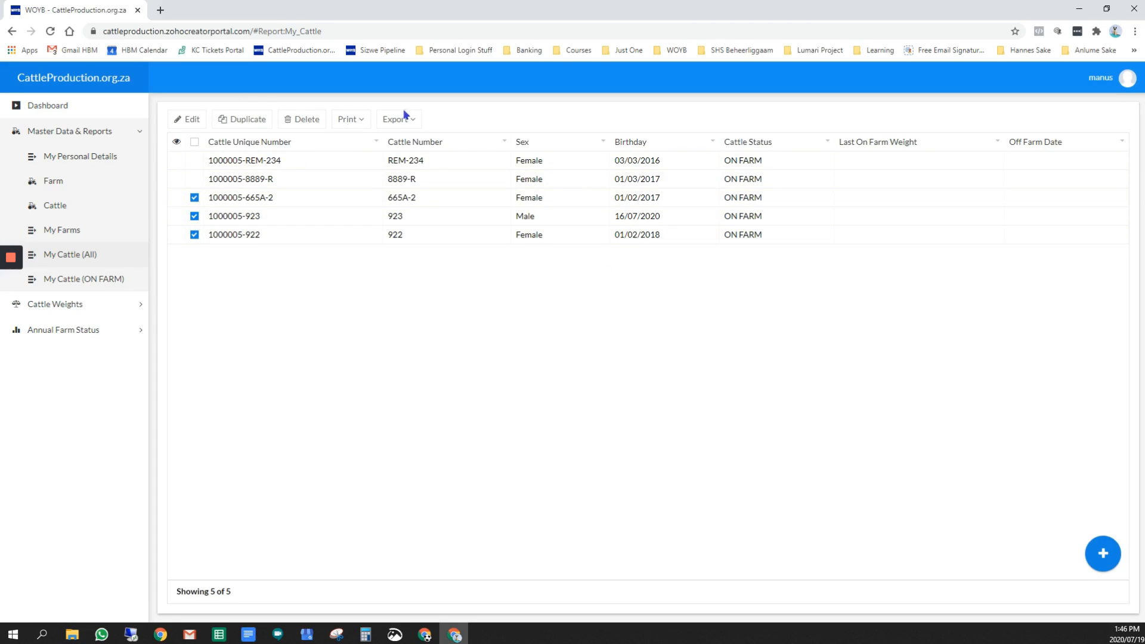
left_click(194, 198)
left_click(195, 216)
left_click(194, 234)
Sort the cattle report ascending by Cattle Unique Number and group it ascending by Sex
left_click(375, 143)
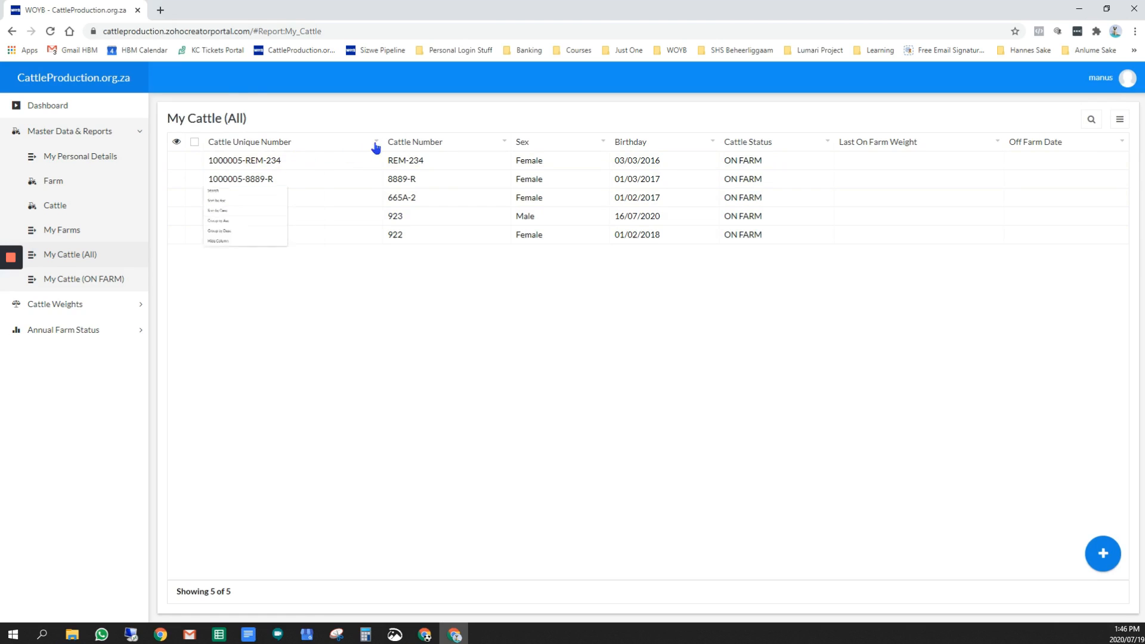
left_click(244, 183)
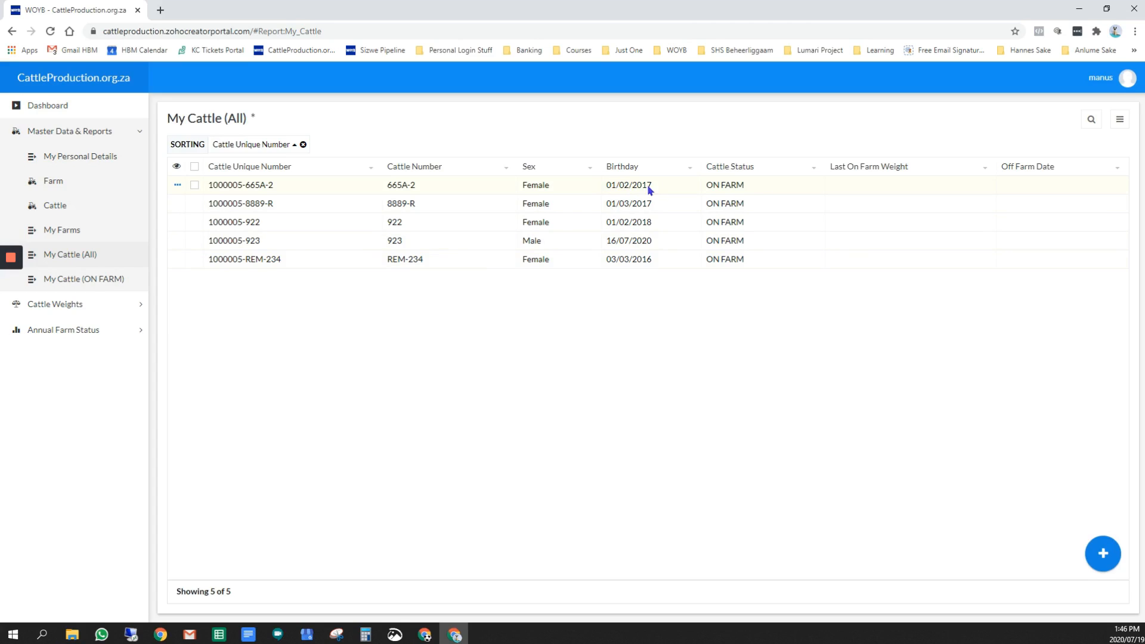
left_click(590, 169)
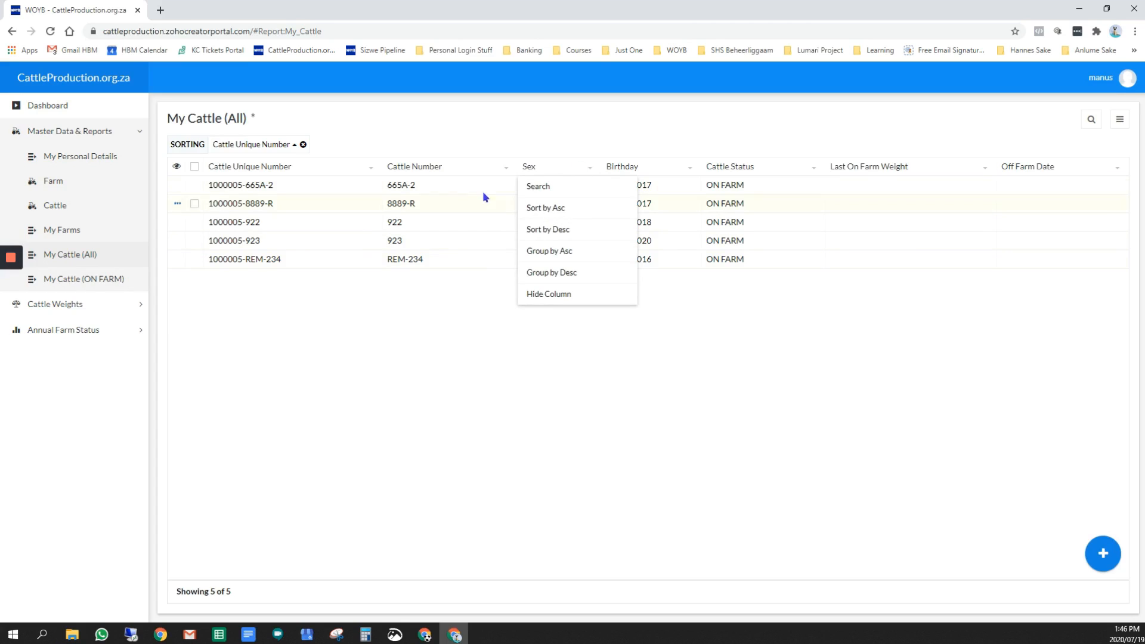
left_click(561, 238)
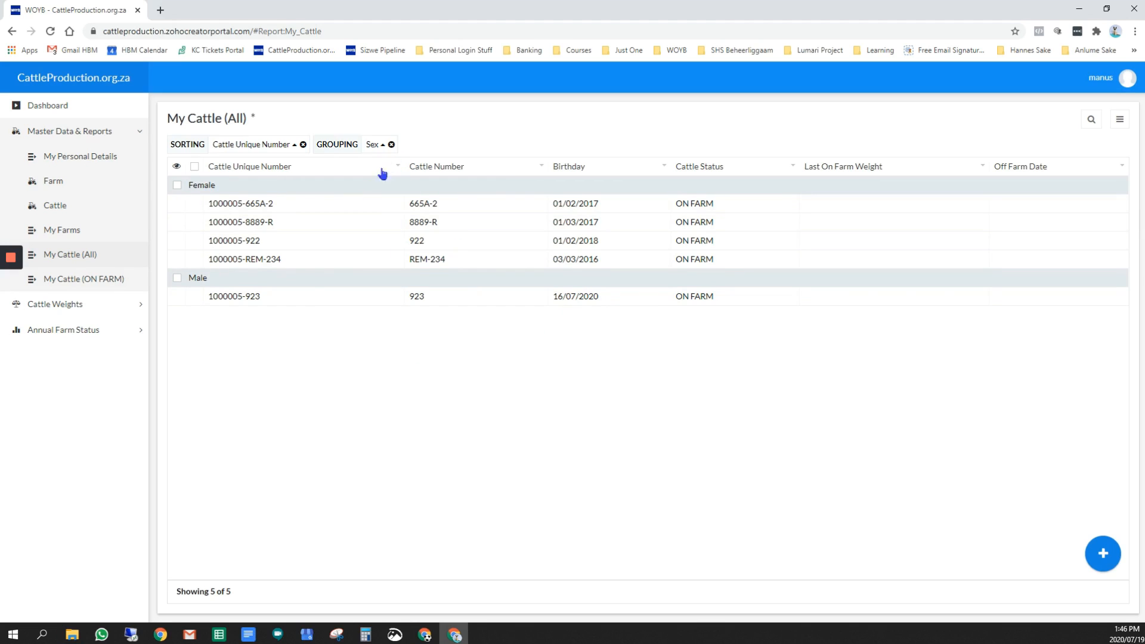
Remove the Sex grouping and the Cattle Unique Number sorting, and view the report's display, print and export options
left_click(391, 144)
left_click(302, 147)
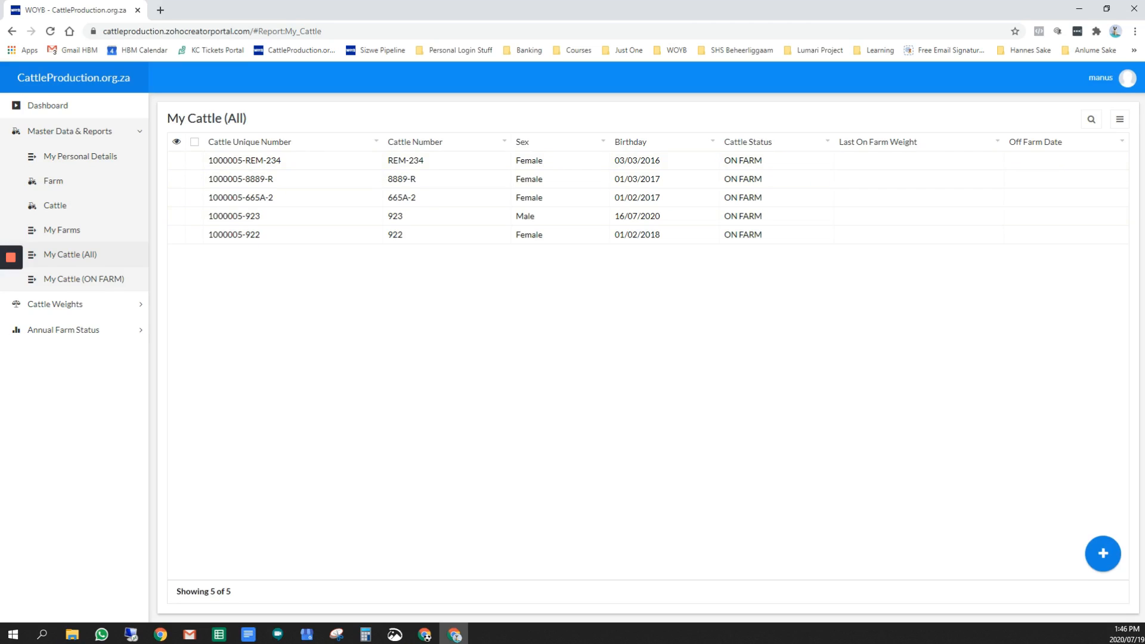
left_click(1119, 119)
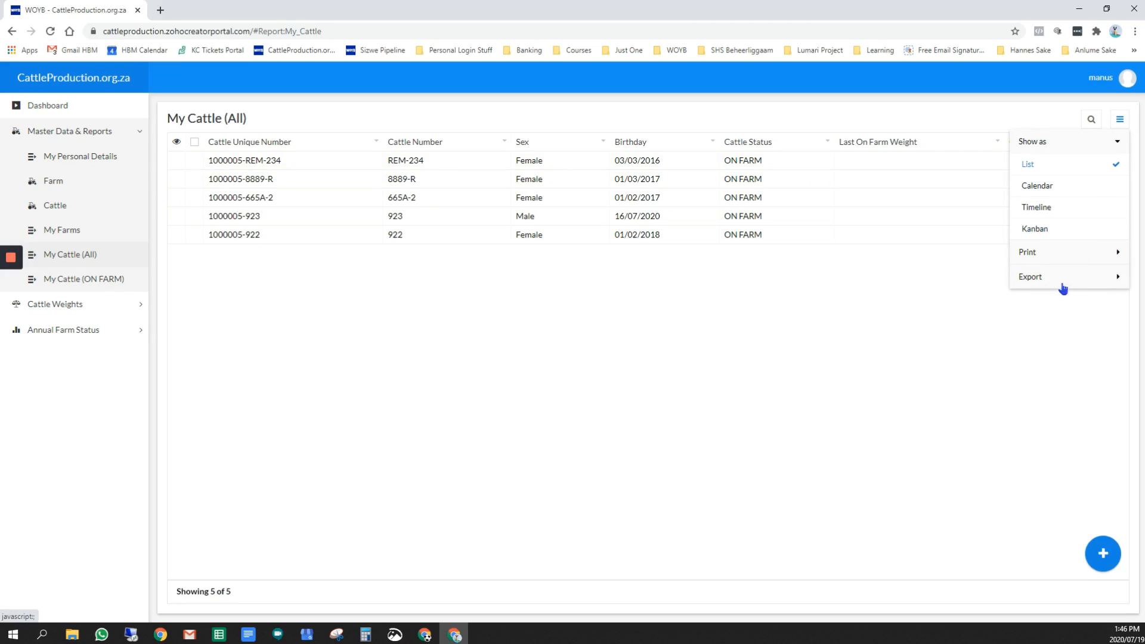
left_click(969, 327)
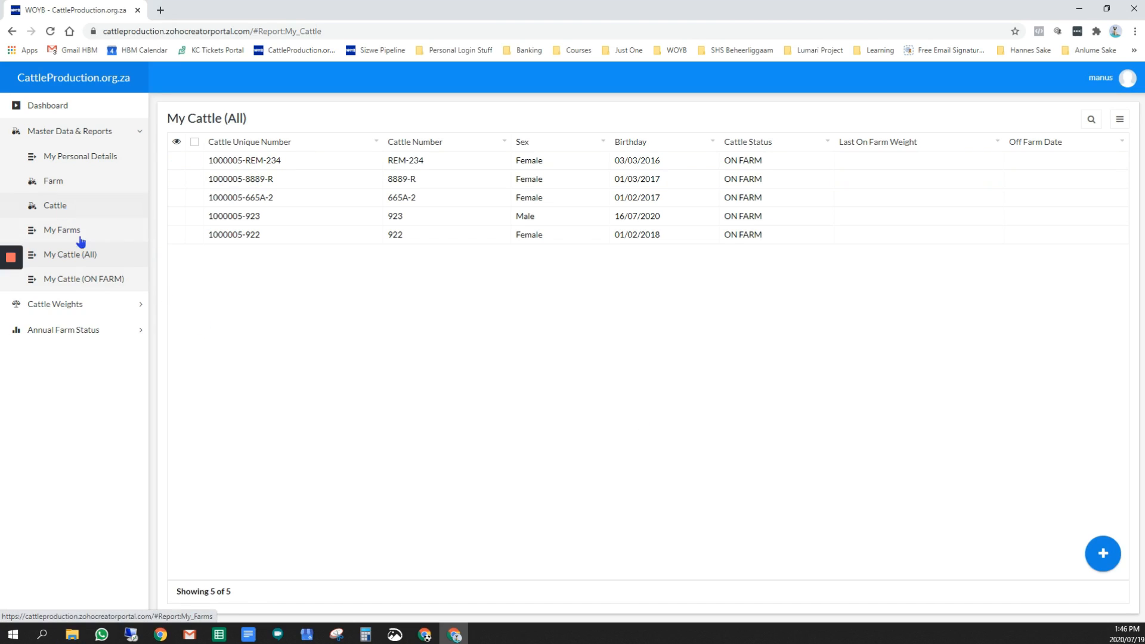
Start a new cattle weight entry for farm Namatanga - 10006 with production year start 2020 and weigh type ANNUAL START
left_click(79, 310)
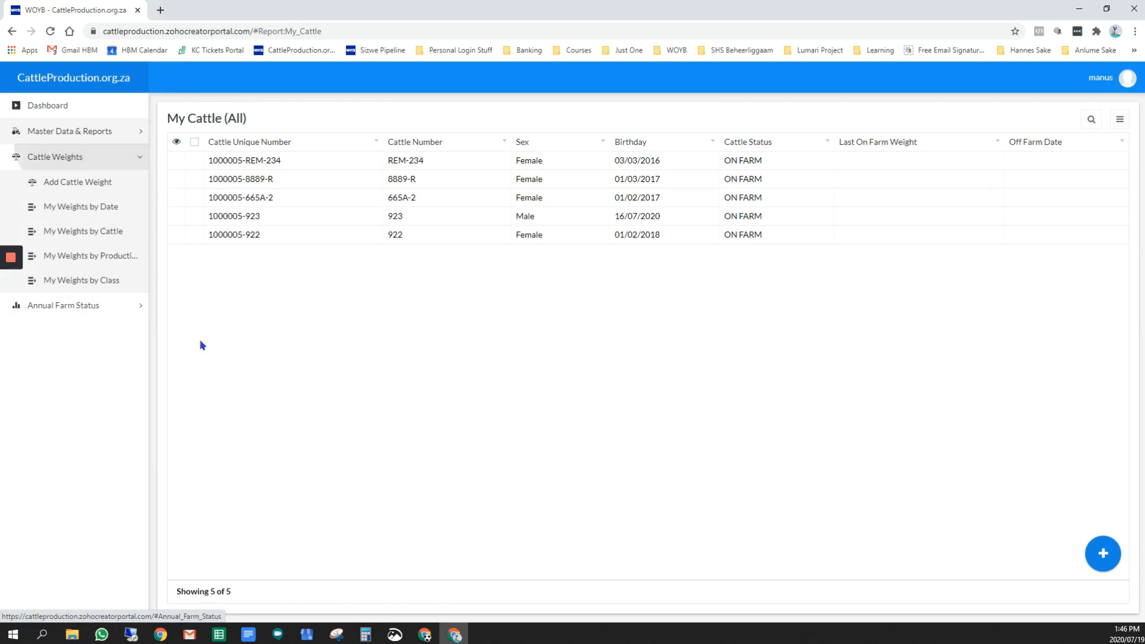
left_click(86, 186)
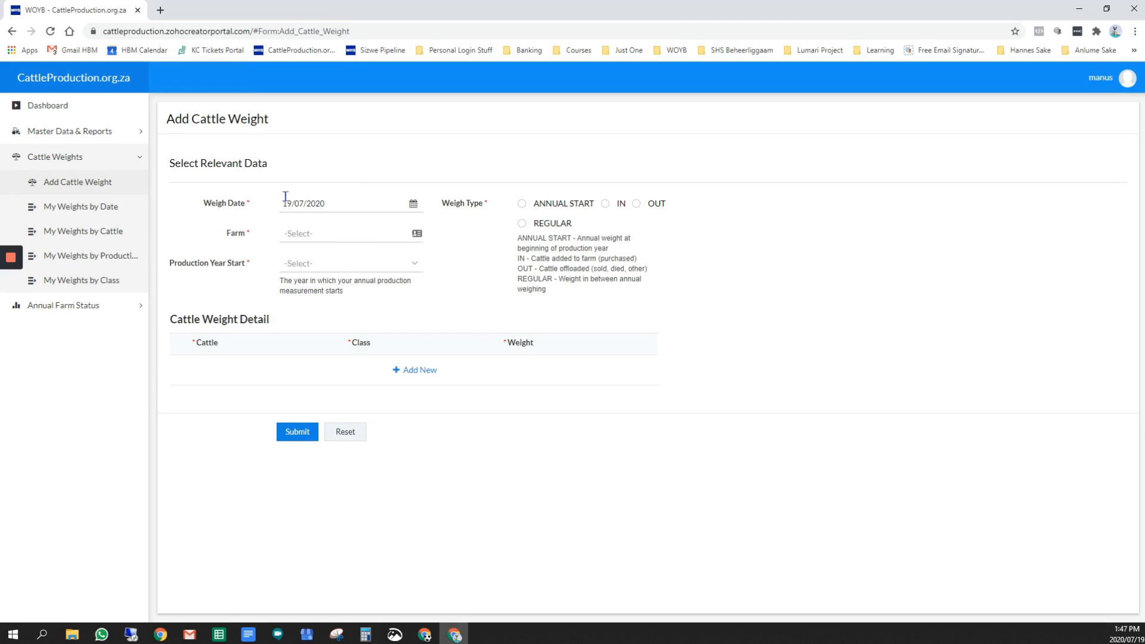
left_click(325, 237)
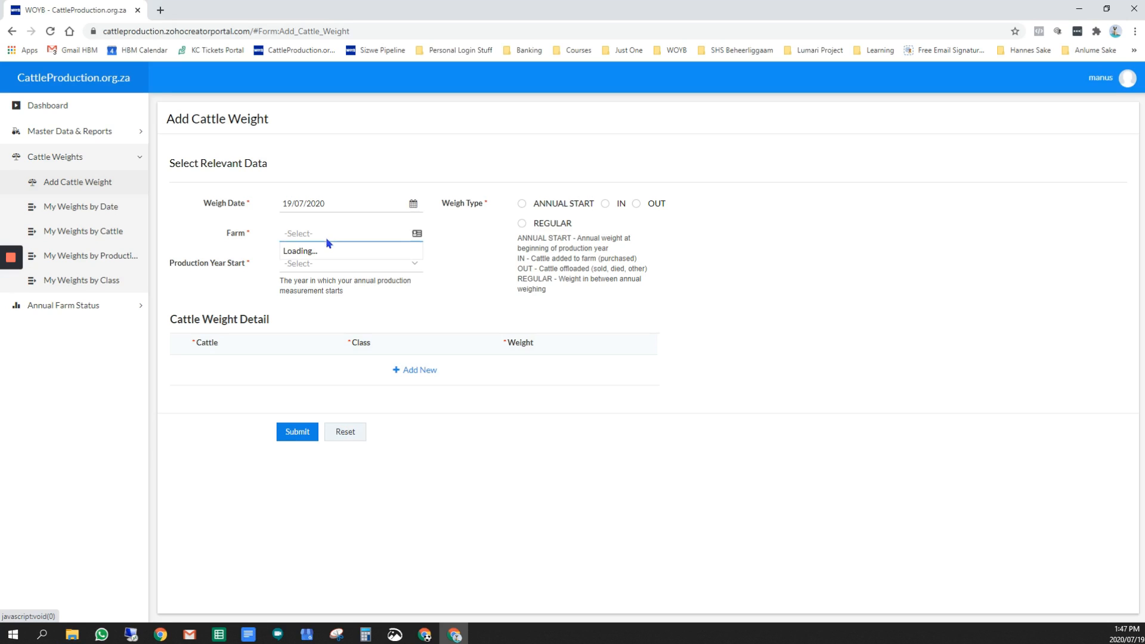
left_click(327, 255)
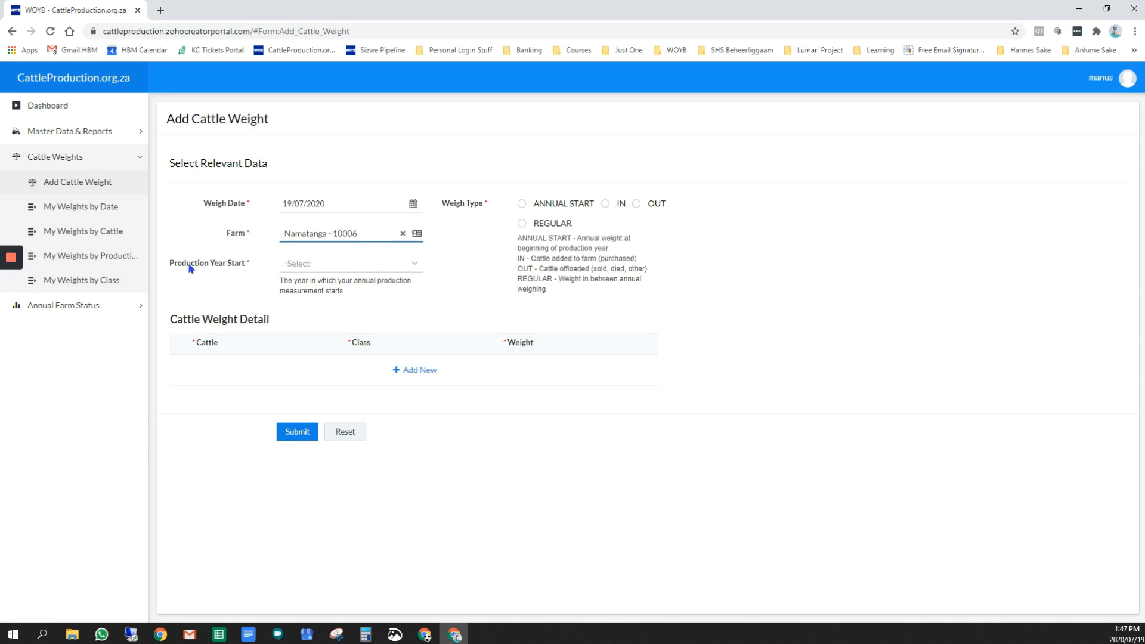
left_click(334, 270)
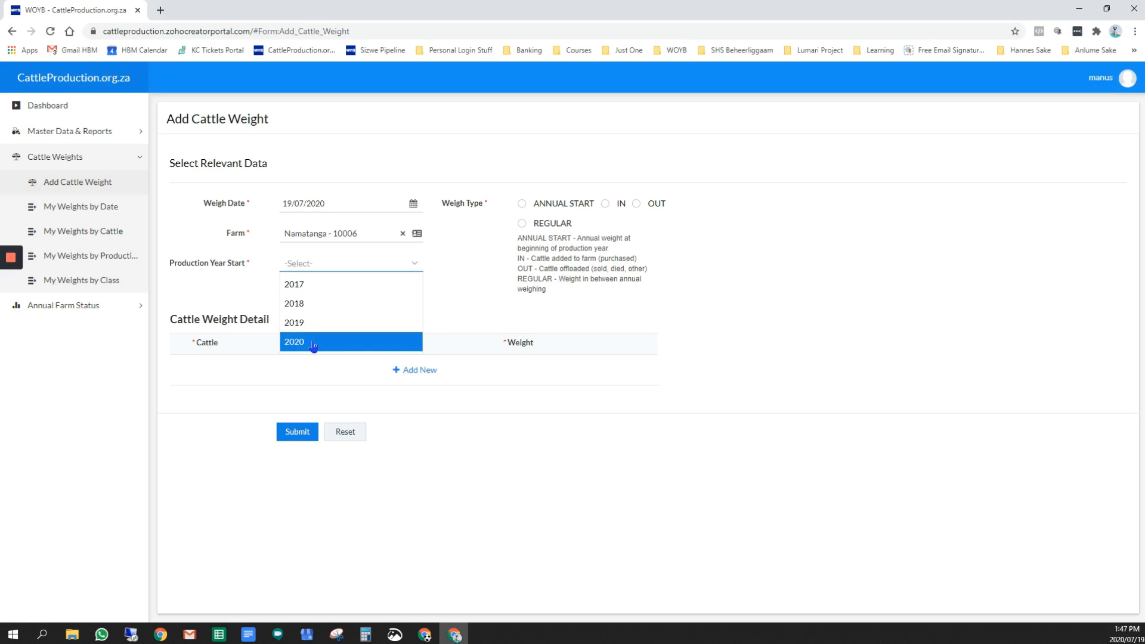
left_click(311, 343)
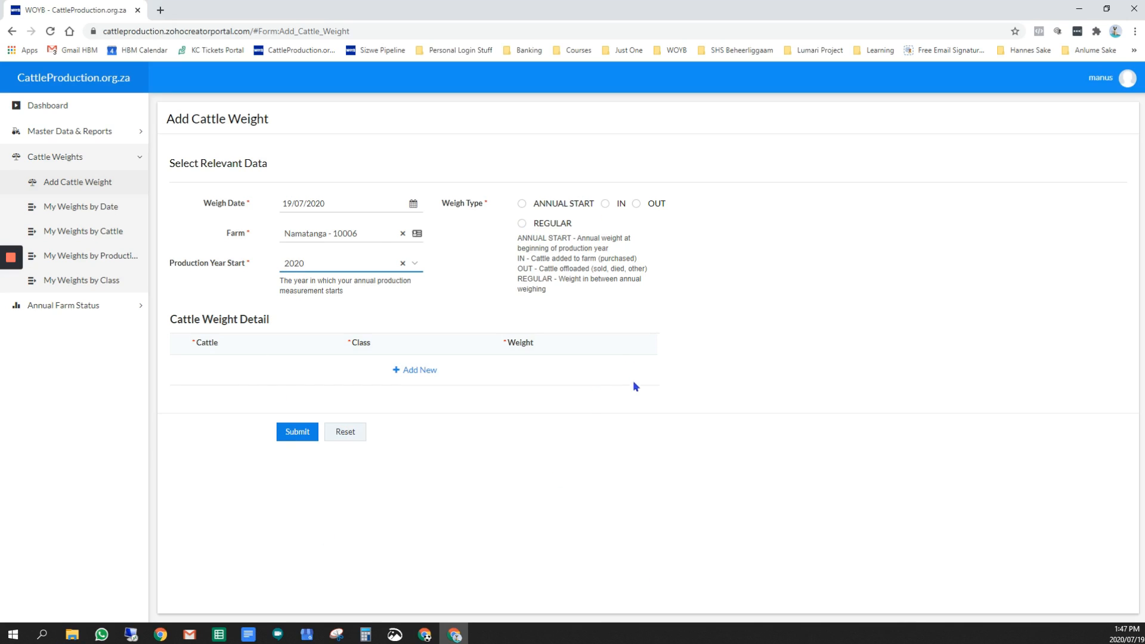
left_click(521, 206)
left_click(292, 265)
Add a weight detail row for cattle 665A-2 with class Calves and weight 220
left_click(417, 371)
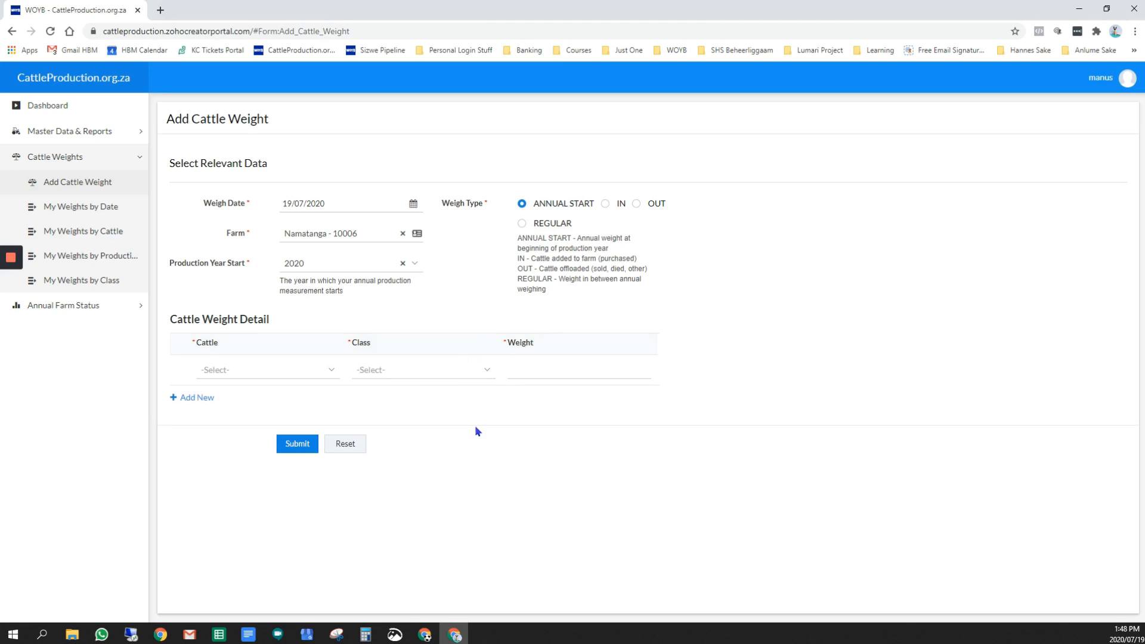
left_click(322, 370)
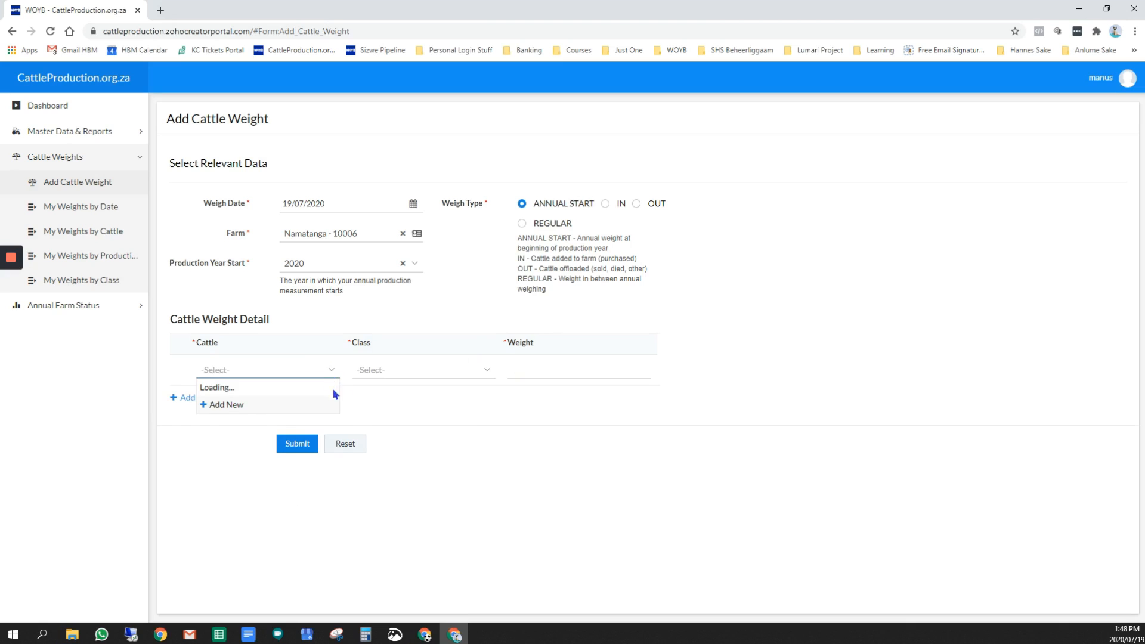
left_click(301, 398)
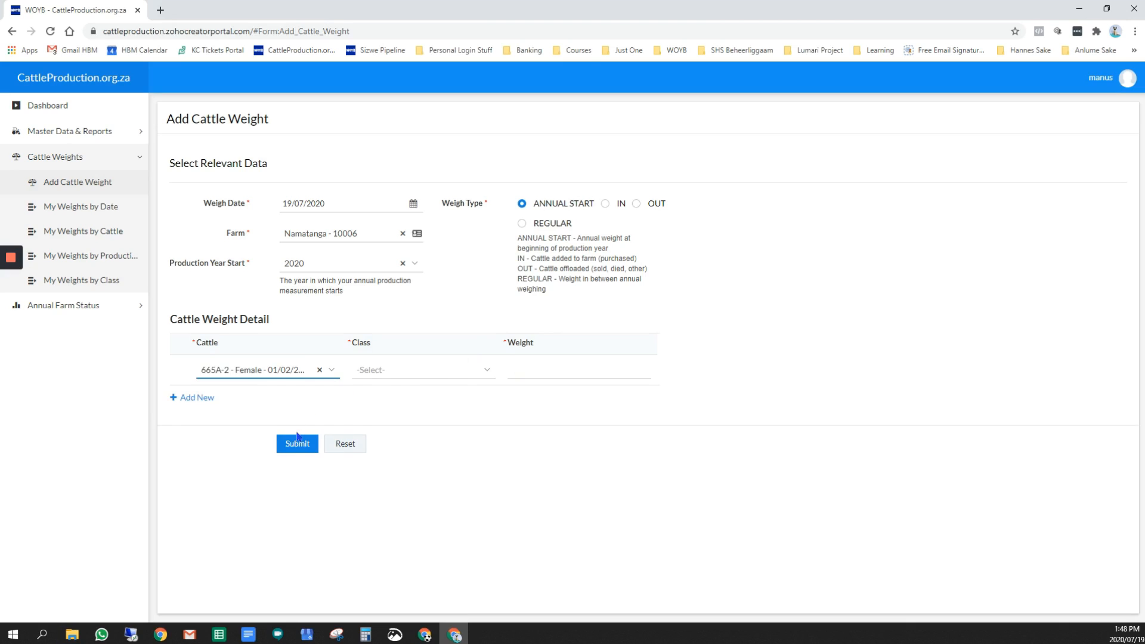
left_click(440, 370)
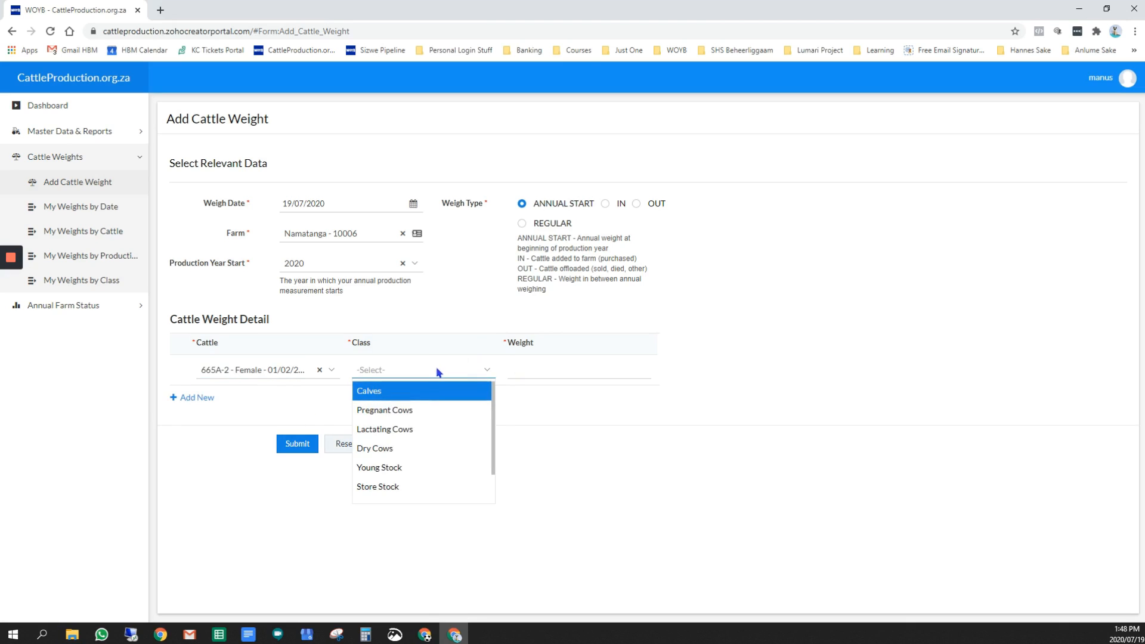
left_click(396, 391)
left_click(535, 378)
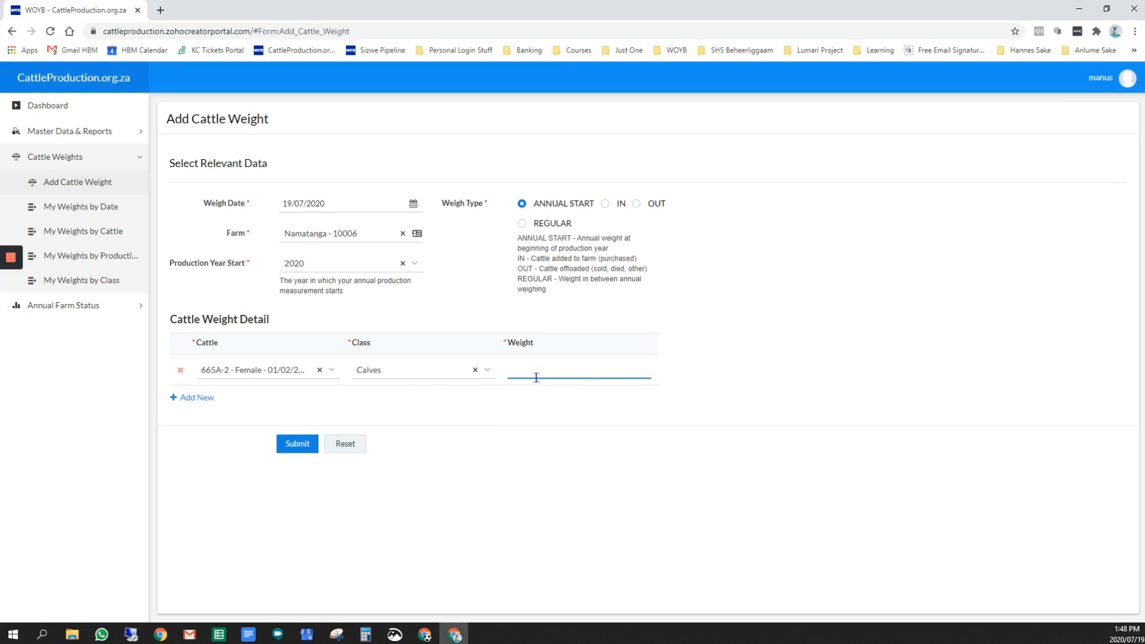
type("220")
Add a second weight detail row for cattle 923 with class Young Stock and weight 320, and submit the cattle weight entry
left_click(192, 397)
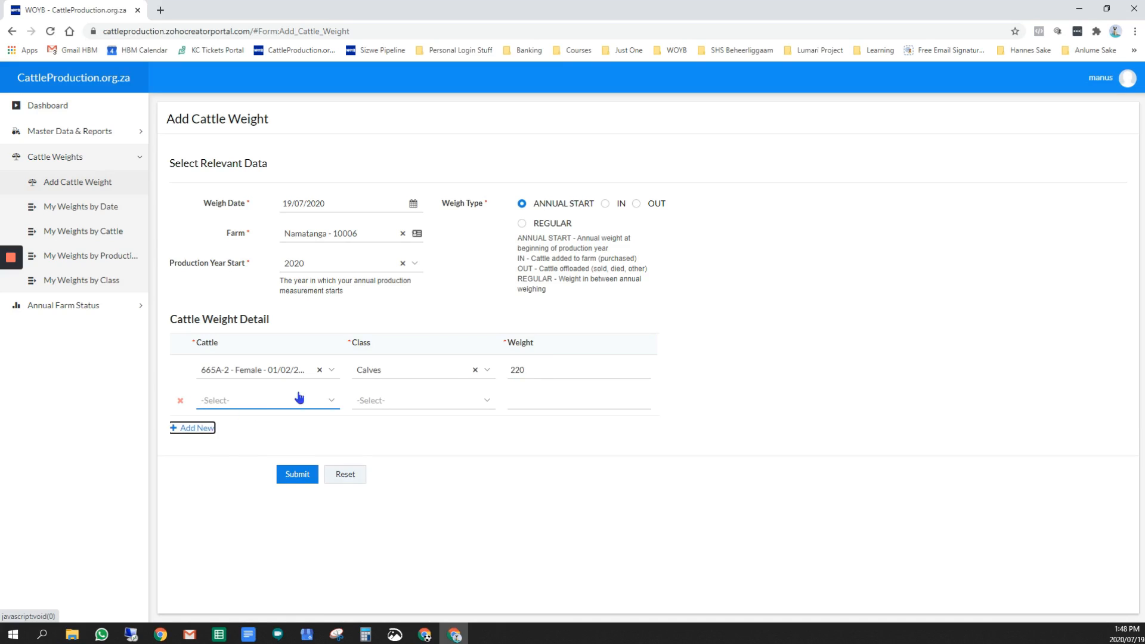
left_click(323, 396)
left_click(245, 480)
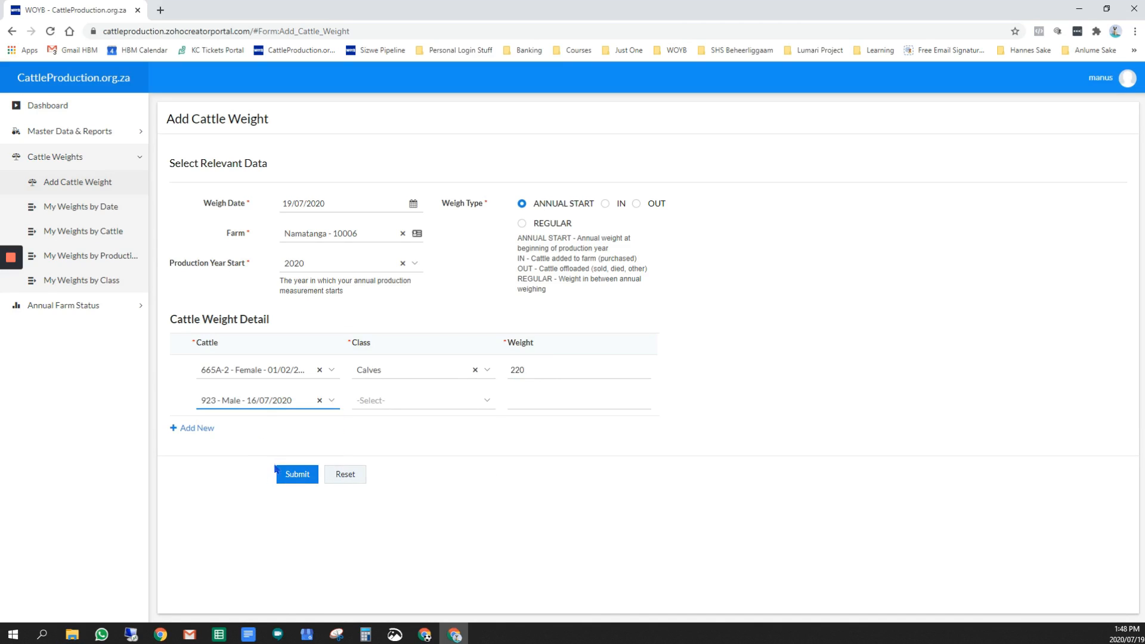
left_click(484, 405)
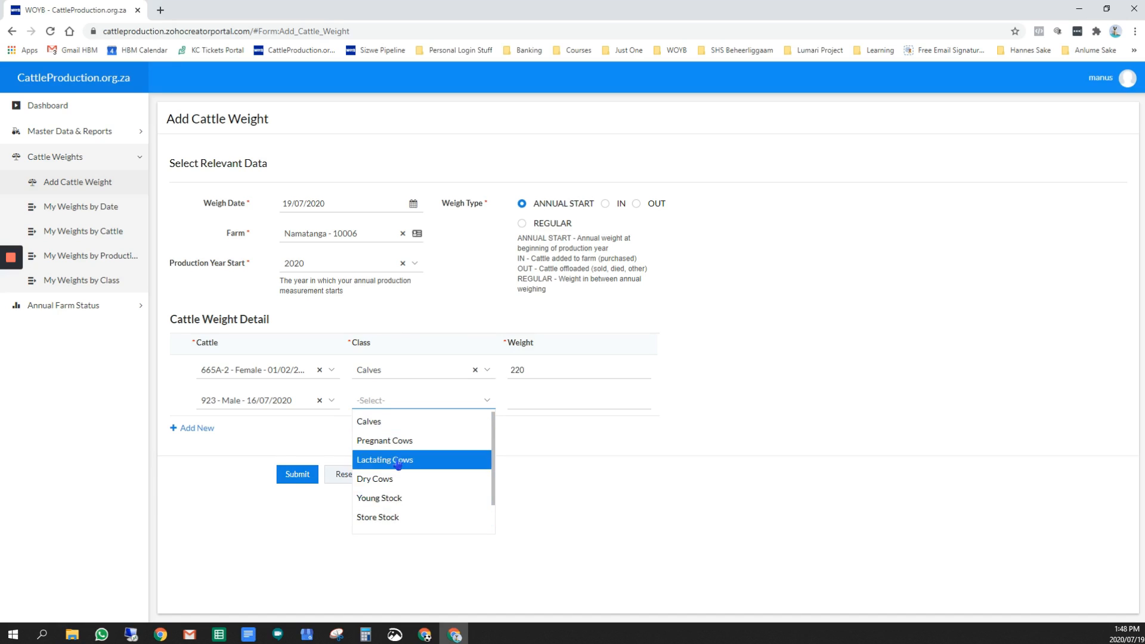
left_click(383, 504)
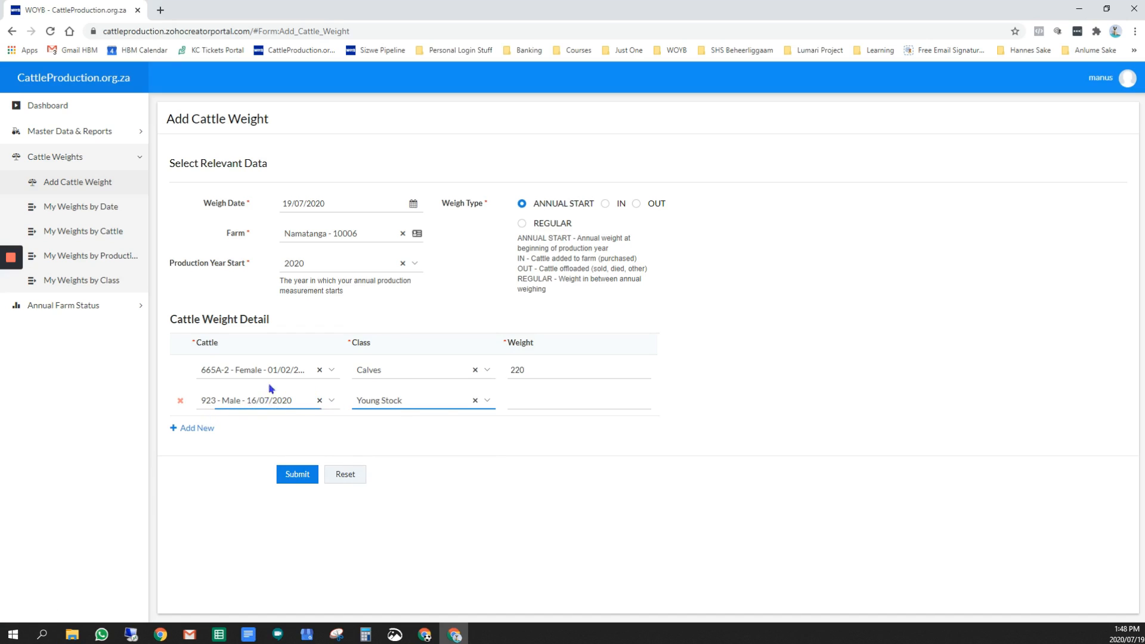
left_click(530, 410)
type("320")
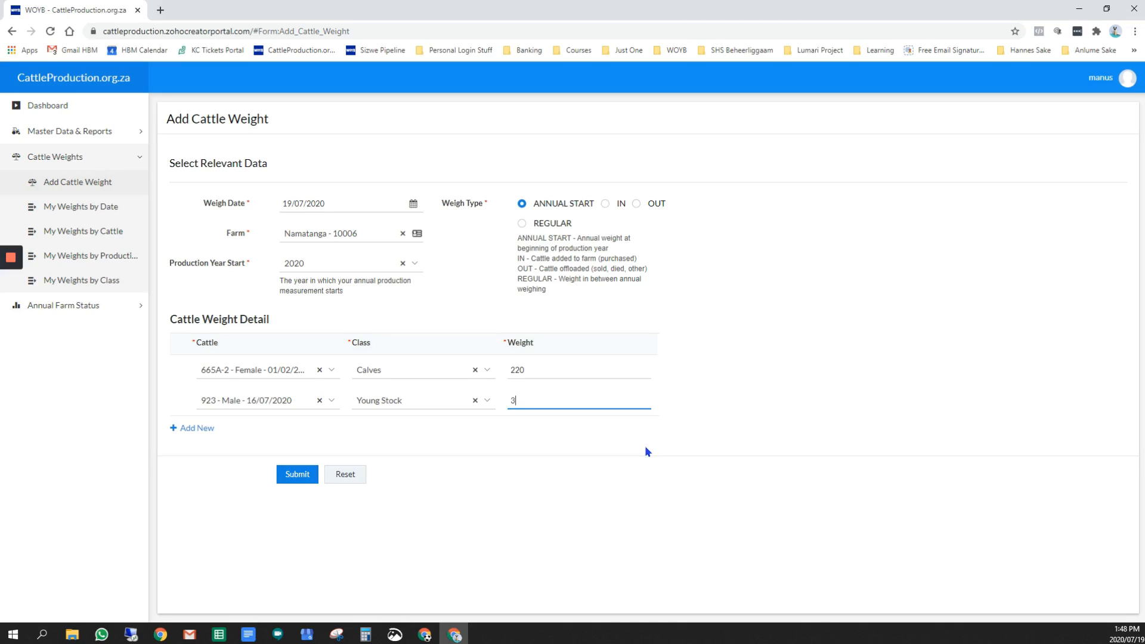
key("Tab")
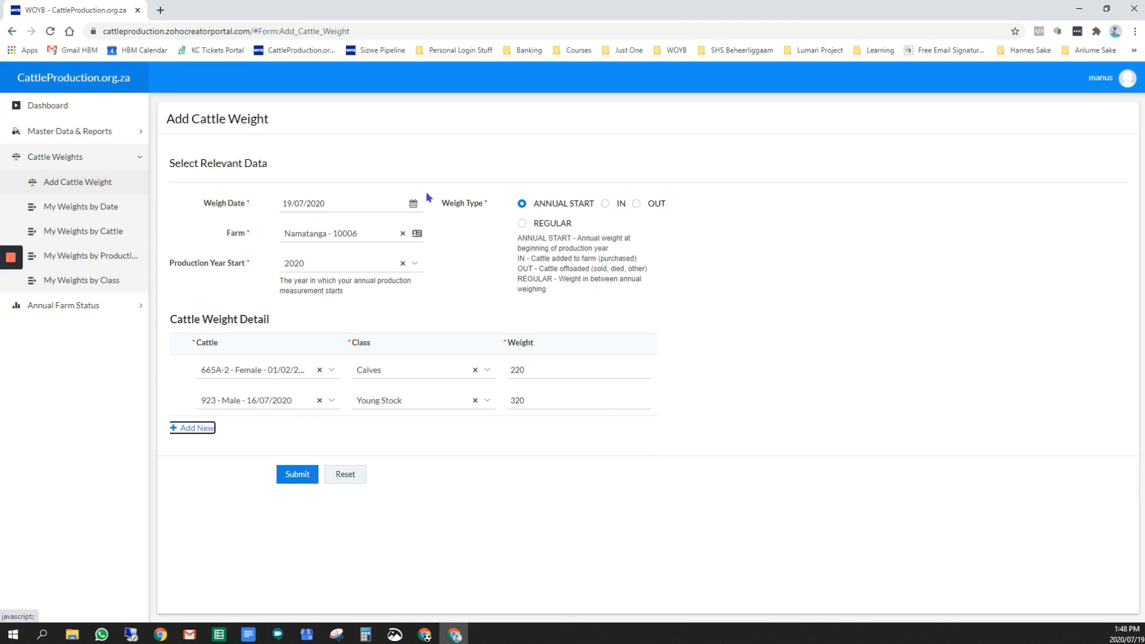
left_click(283, 475)
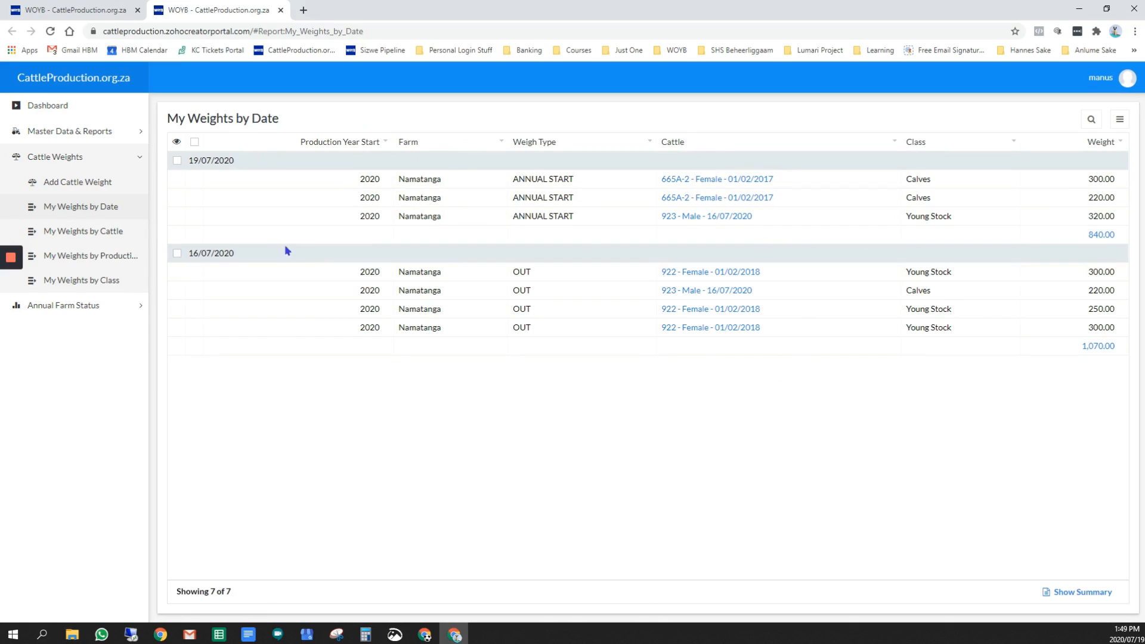
View the record options for cattle 923's ANNUAL START weight, and examine the weight reports by cattle and by production year
left_click(178, 215)
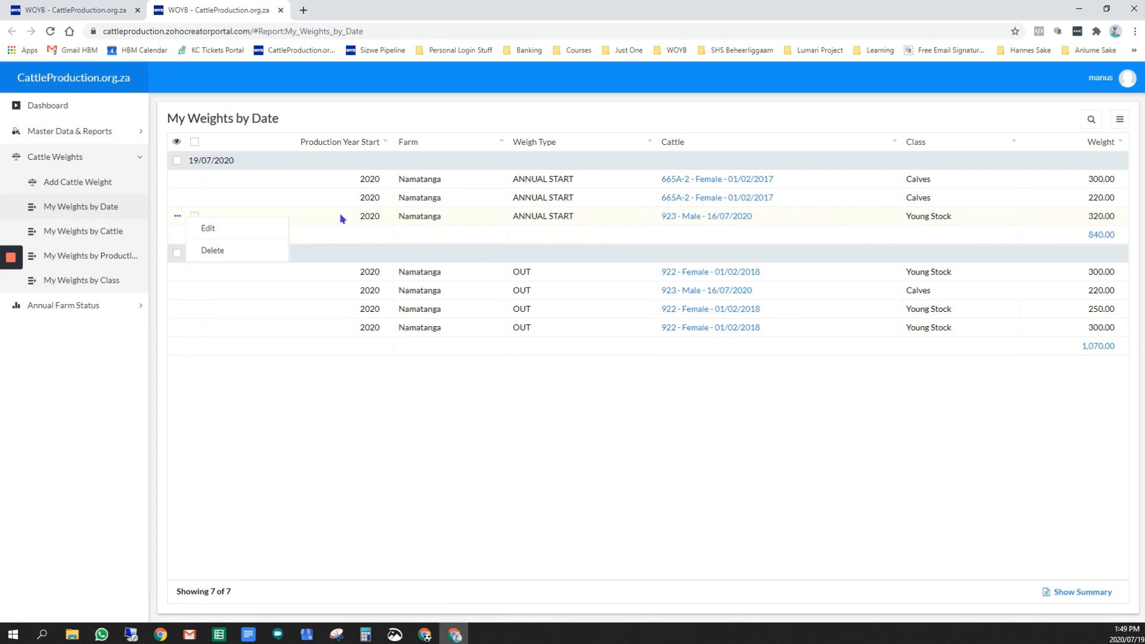
left_click(75, 235)
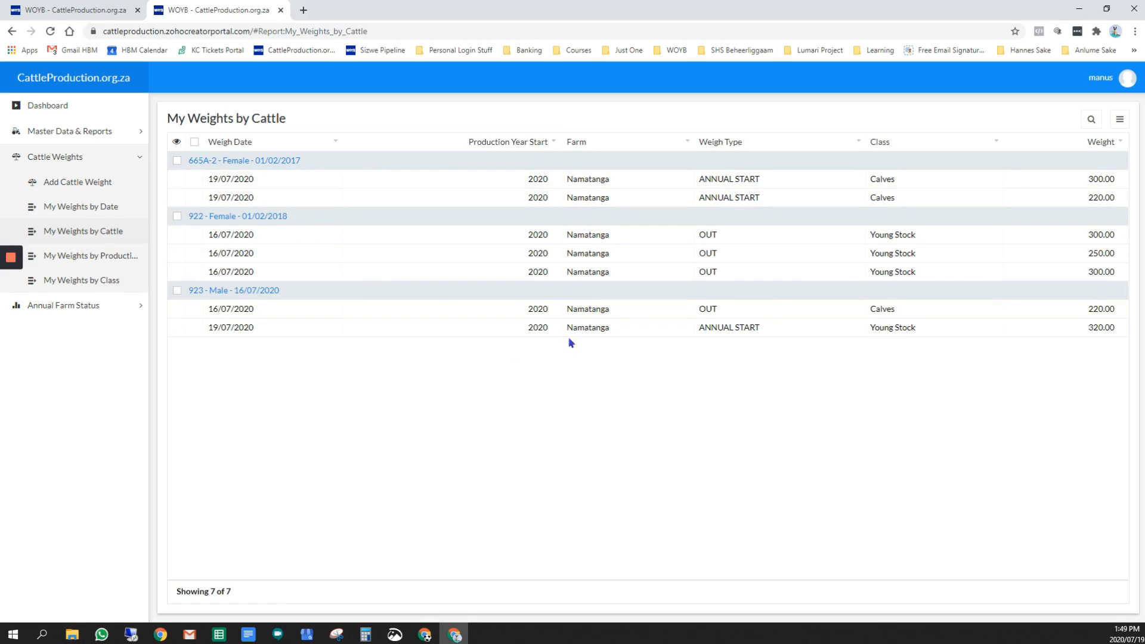
left_click(73, 258)
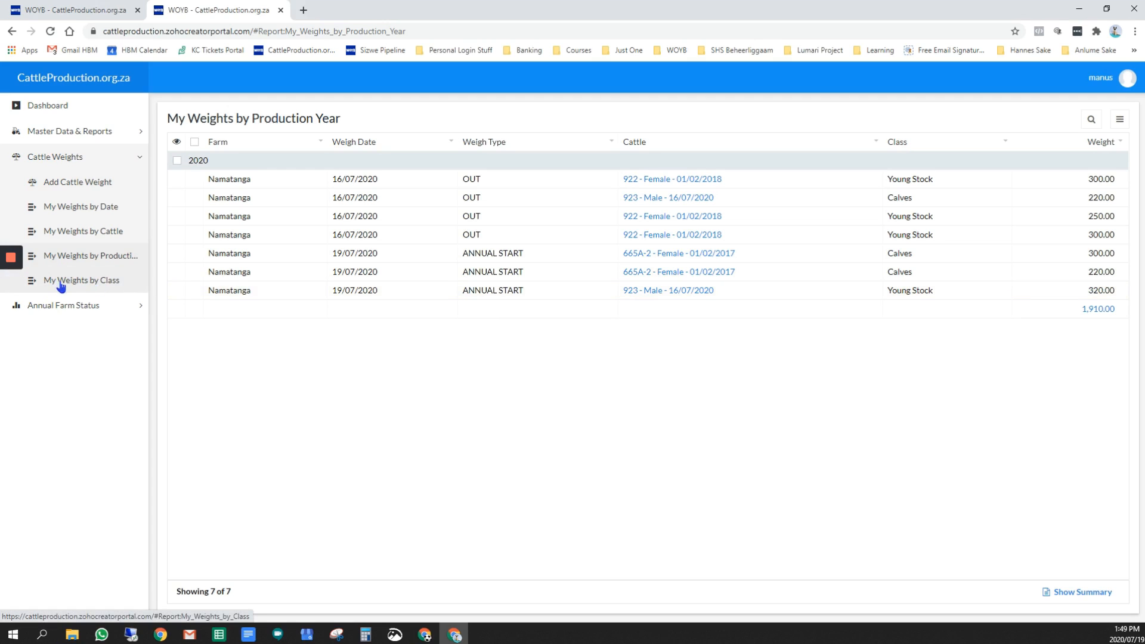
Start an annual farm status entry with production year start 2020 and farm Namatanga - Outjo - 8500
left_click(60, 306)
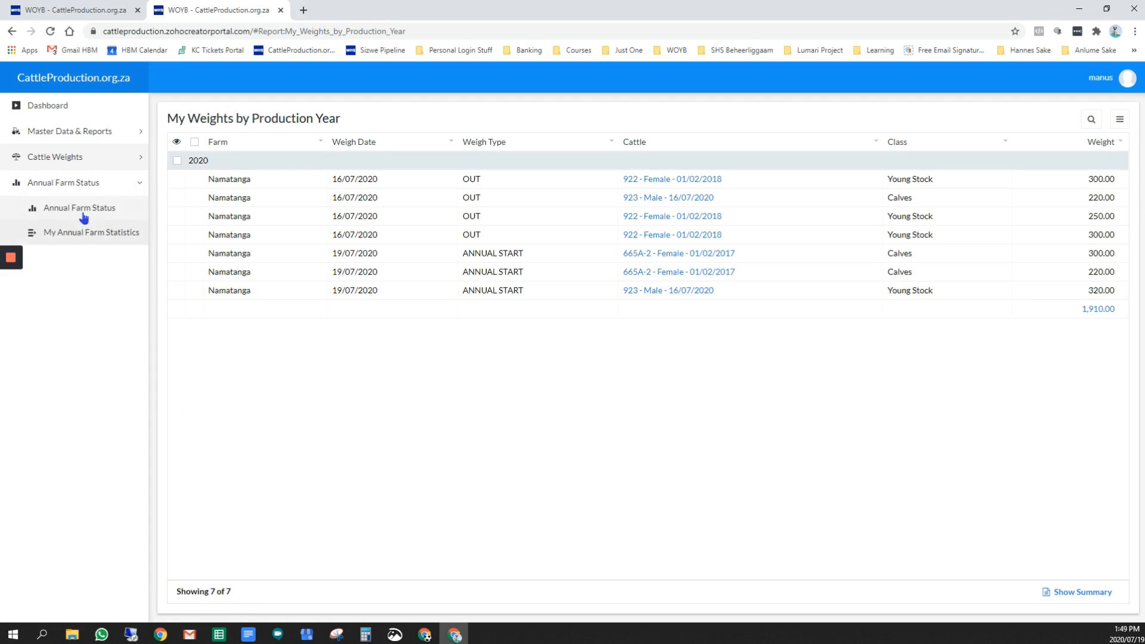
left_click(87, 215)
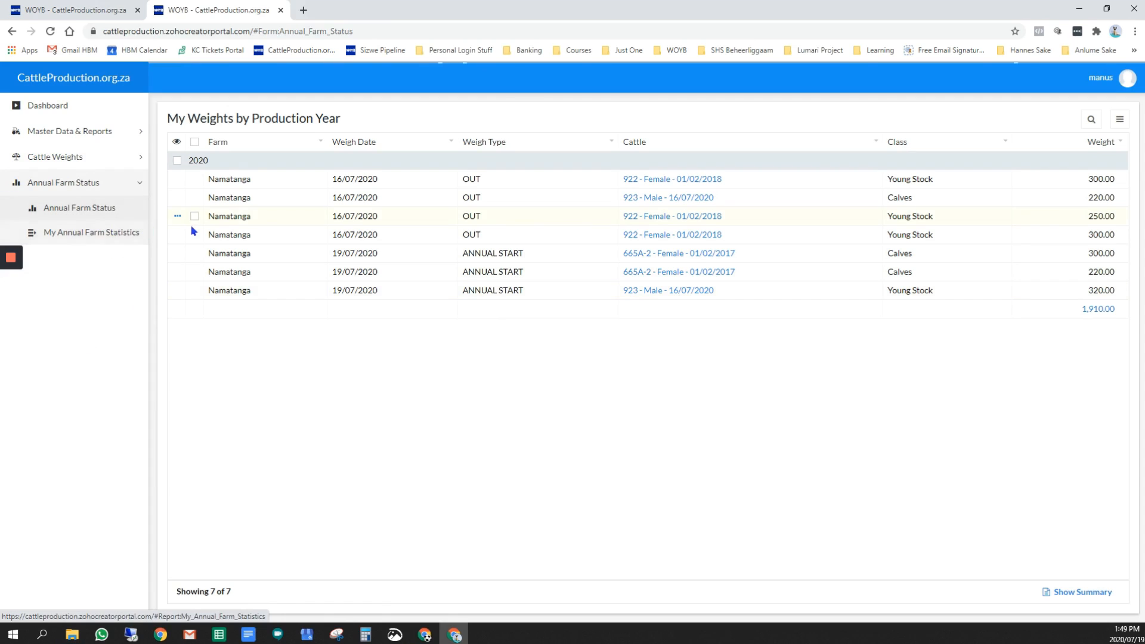
left_click(367, 209)
left_click(437, 280)
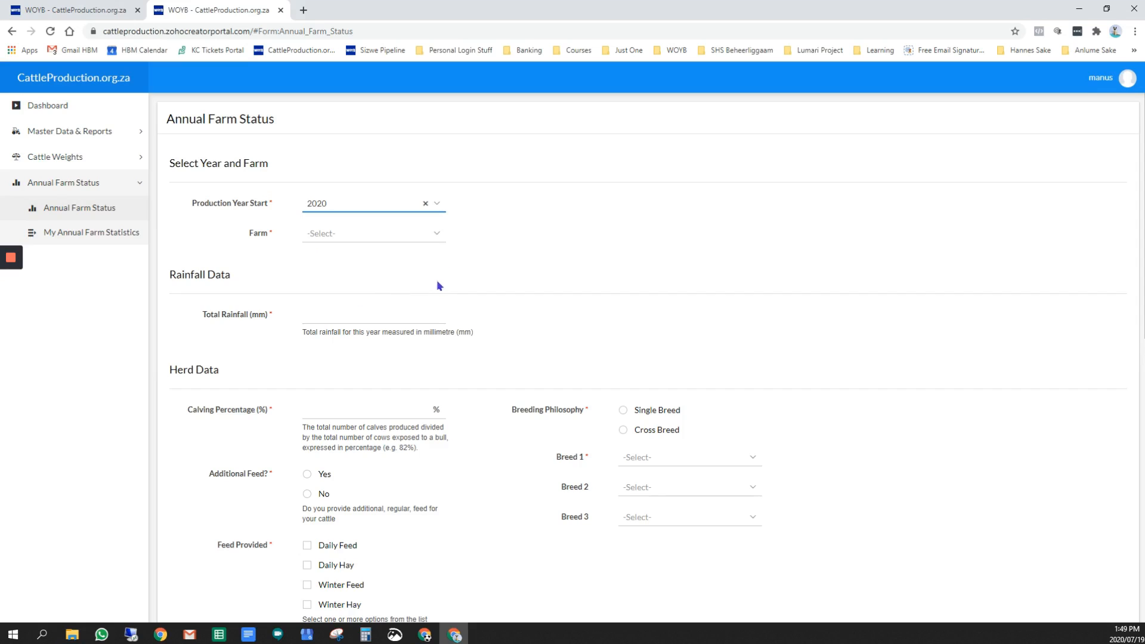
left_click(429, 238)
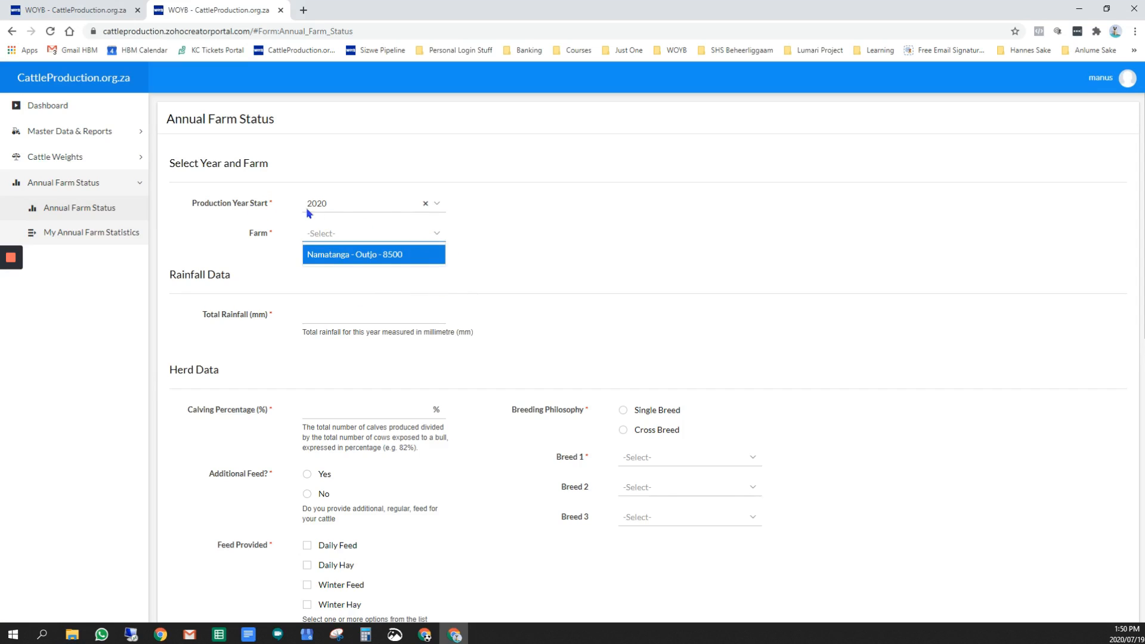
left_click(353, 258)
Set the total rainfall for the year to 660 mm
scroll(439, 278, "down", 1)
left_click(314, 252)
type("660")
key("Tab")
Set the herd's breeding philosophy to Cross Breed, with Afrikaner as Breed 1 and Beefmaster as Breed 2
scroll(537, 298, "down", 2)
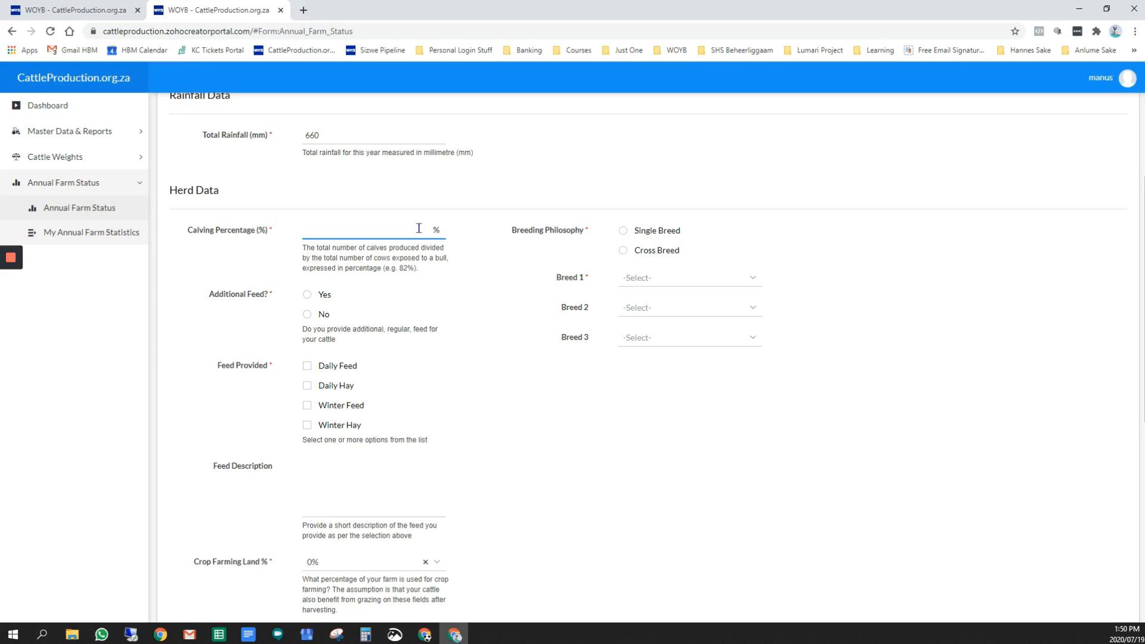
scroll(471, 241, "down", 1)
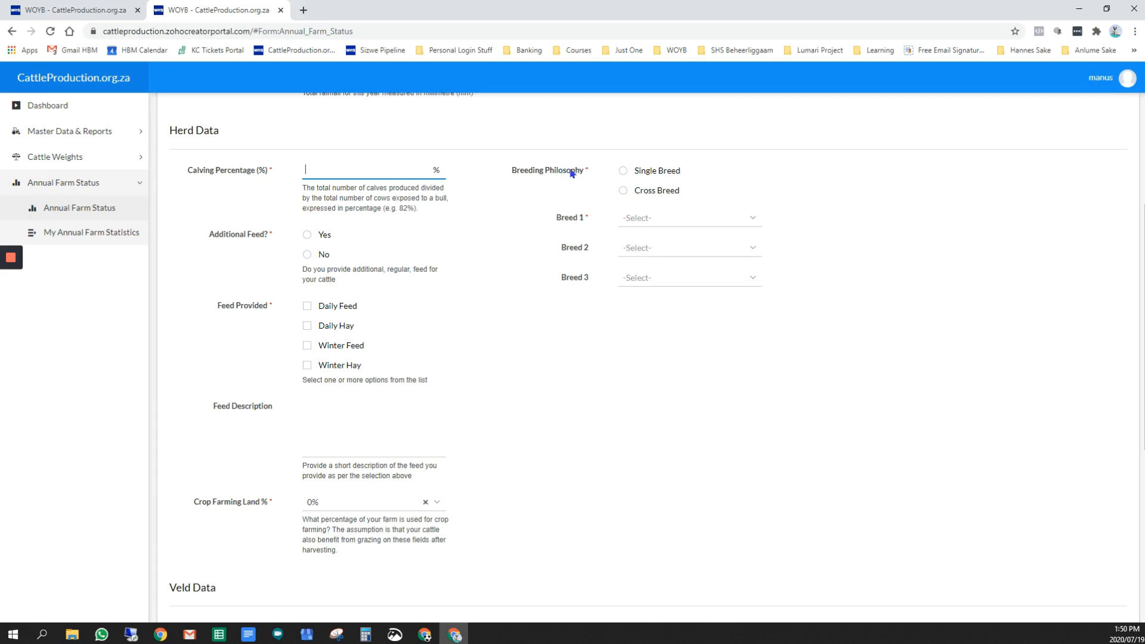
left_click(622, 171)
left_click(623, 190)
left_click(750, 231)
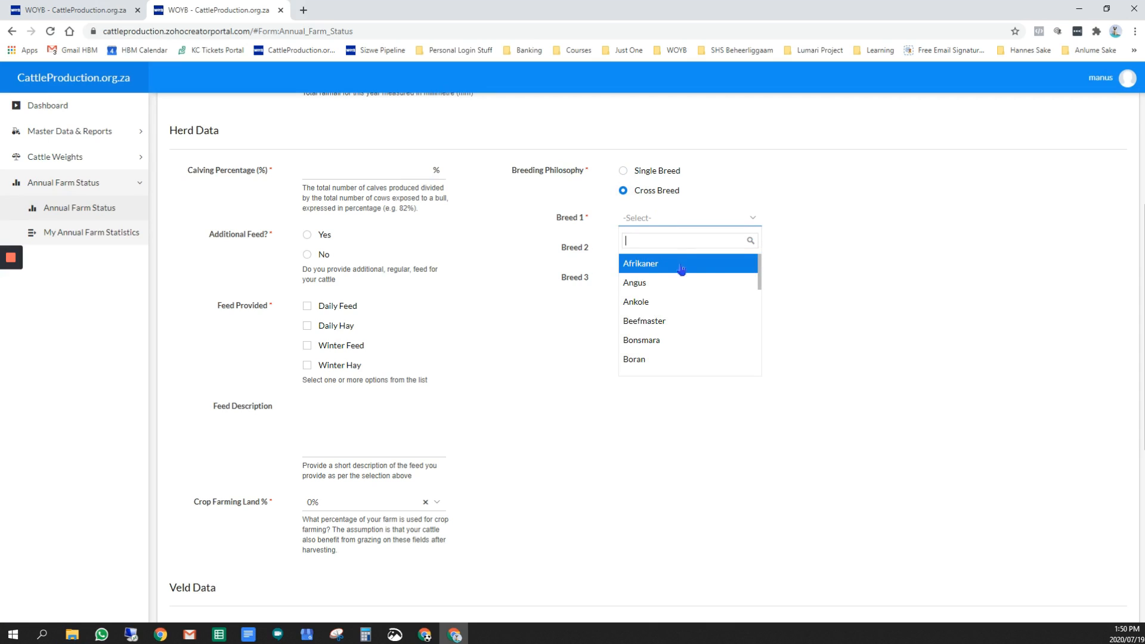
left_click(655, 262)
left_click(754, 248)
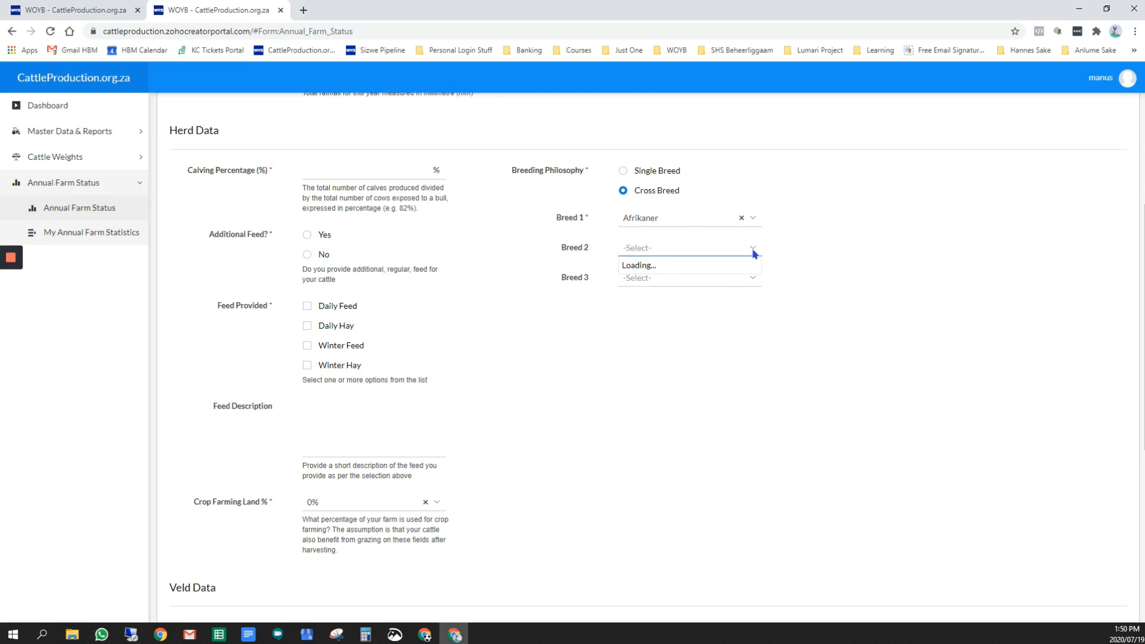
left_click(661, 351)
Examine the feed, crop farming land and veld data fields of the annual farm status form
scroll(292, 356, "down", 2)
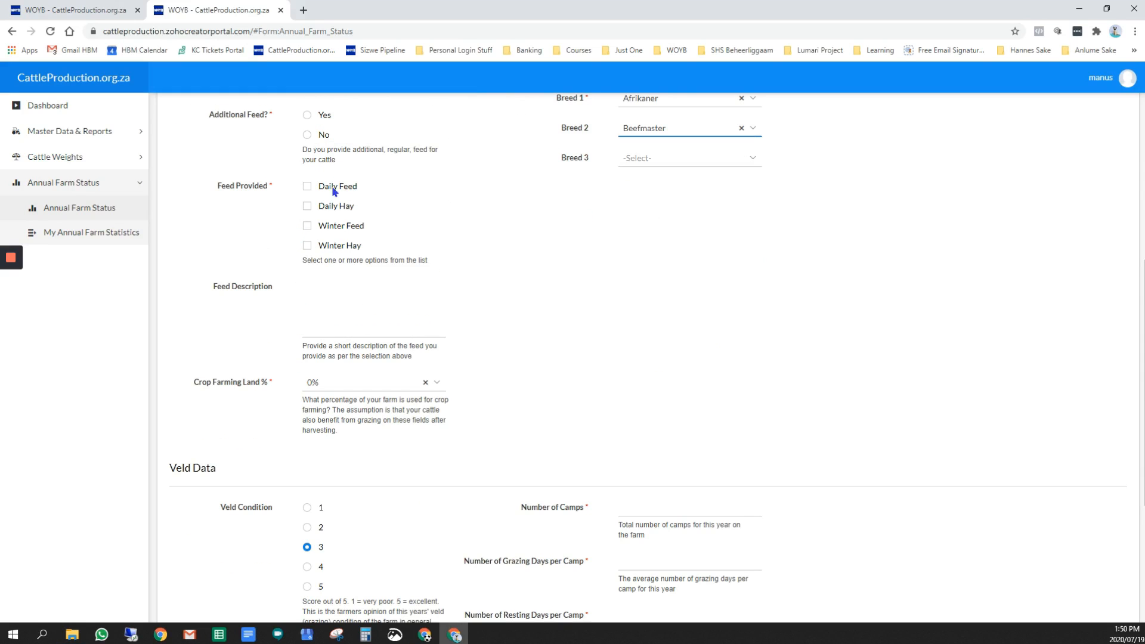
scroll(355, 375, "down", 1)
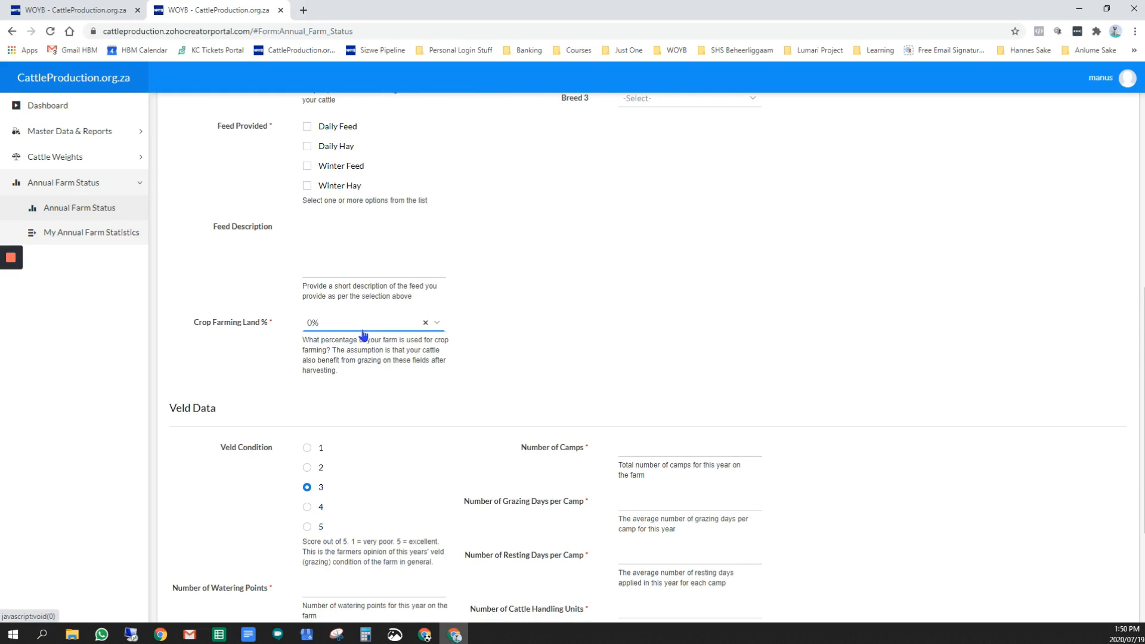
scroll(365, 334, "down", 2)
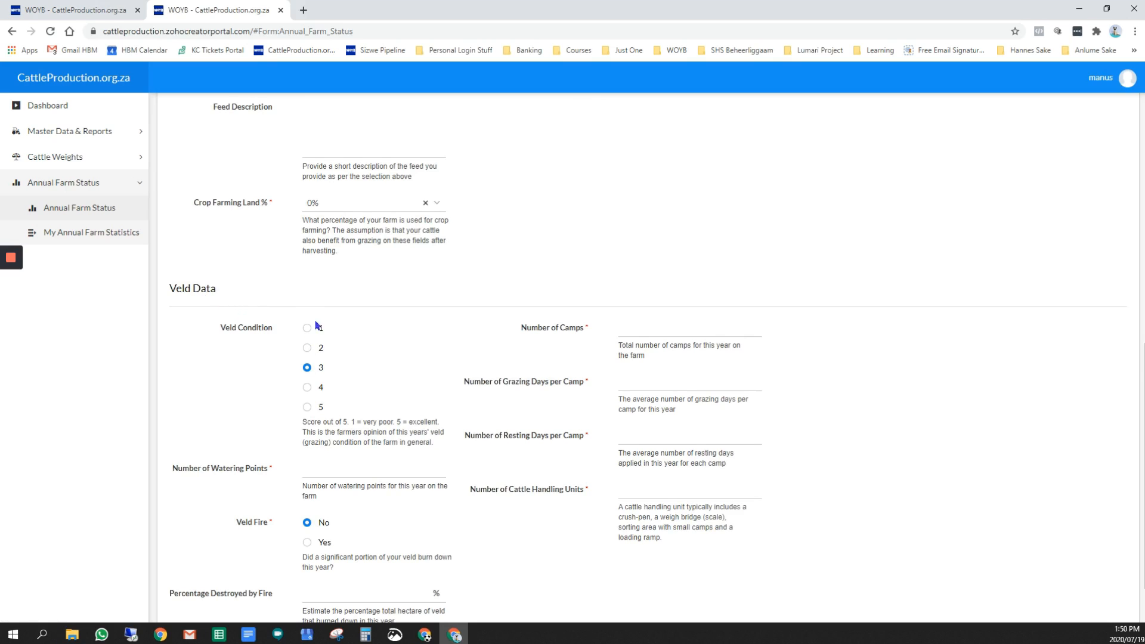
scroll(322, 322, "down", 2)
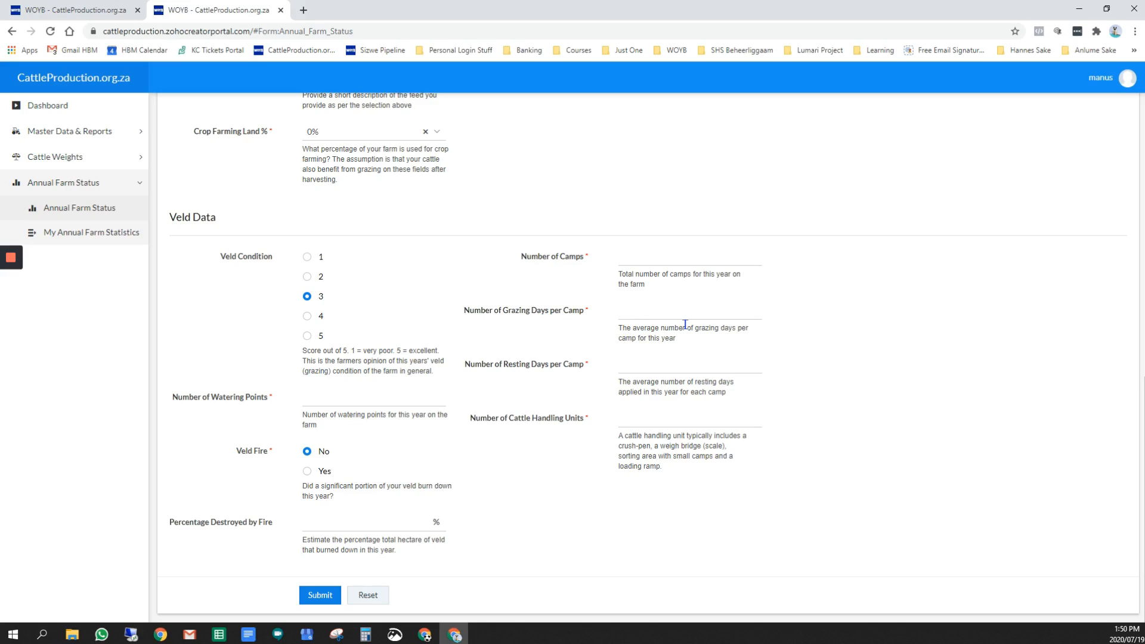
scroll(510, 334, "up", 12)
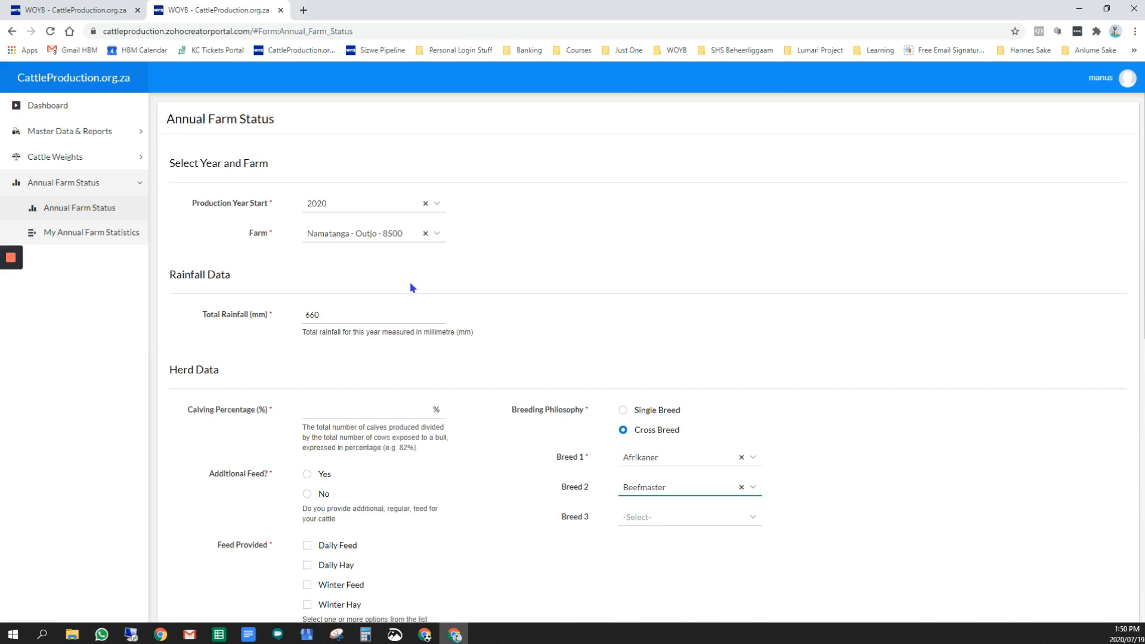